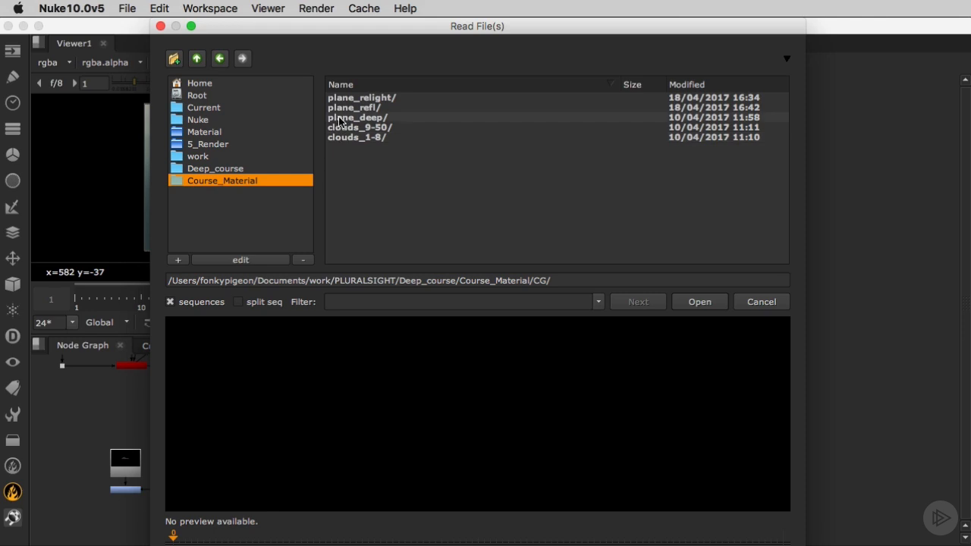
- Import the image sequence plane_refl.###.exr, frames 1-50, from the CG/plane_refl folder
double_click(341, 108)
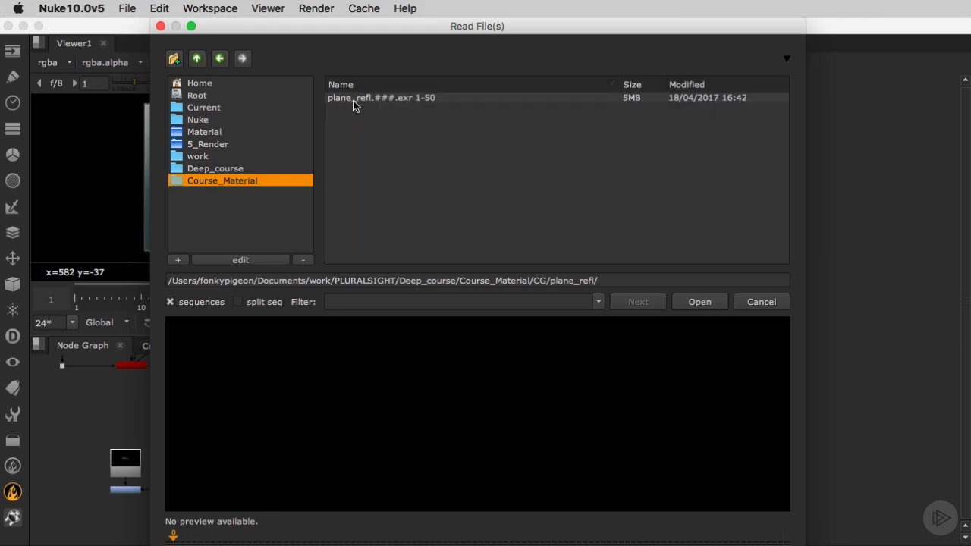
left_click(353, 99)
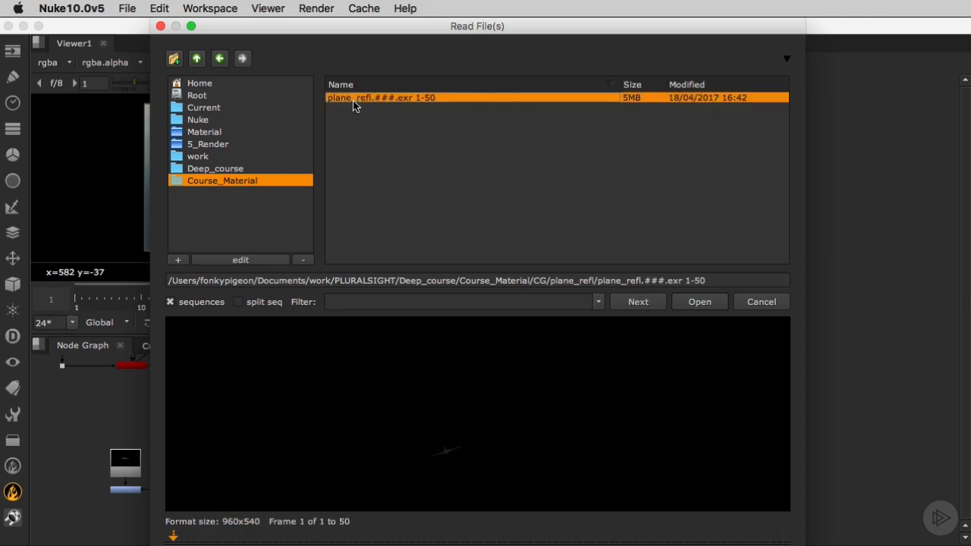
left_click(699, 301)
- Add a Read node for the plane_relight_explo.####.exr 1-50 sequence from the Course_Material/CG/plane_relight folder
left_click(227, 457)
key("r")
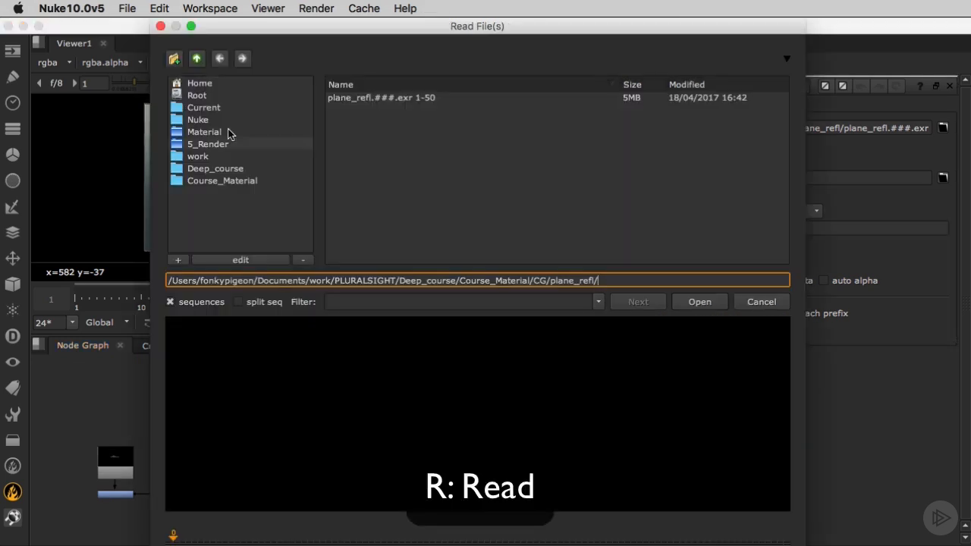
left_click(222, 182)
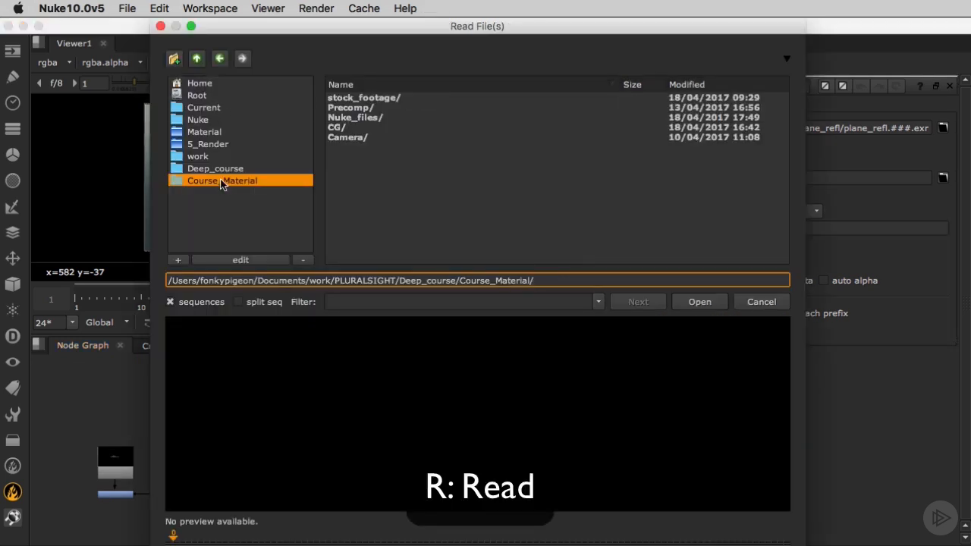
double_click(337, 127)
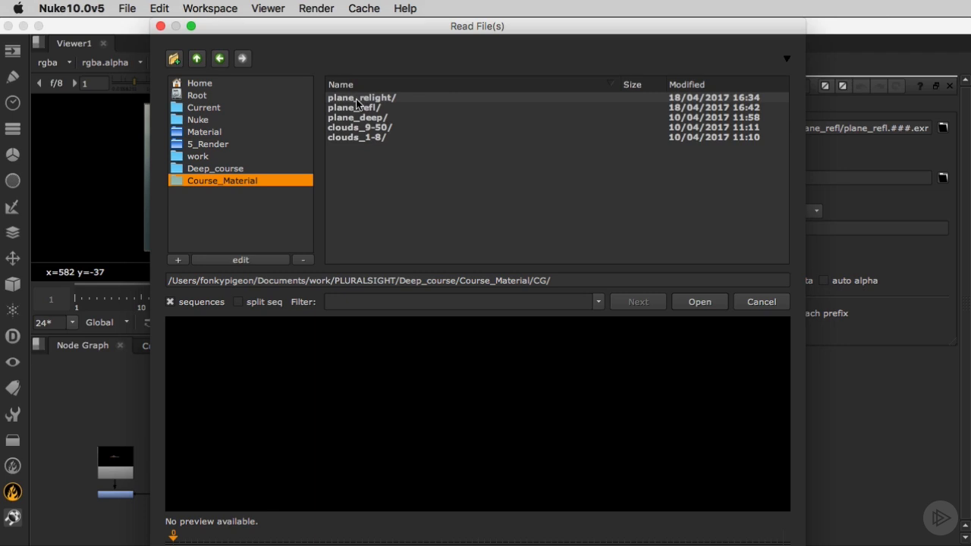
double_click(355, 99)
left_click(354, 99)
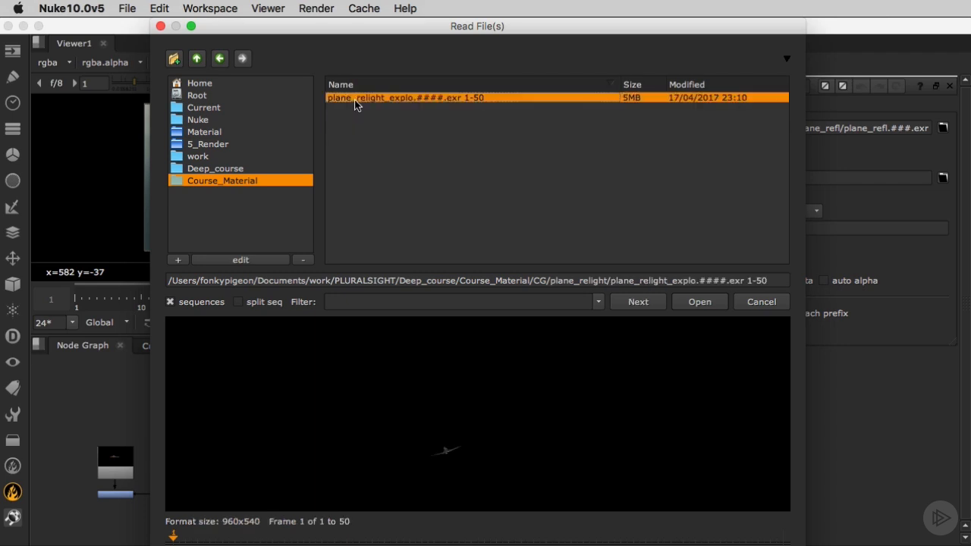
left_click(699, 303)
- View the relight and reflection passes and space their Read nodes apart beside the Plane_Beauty Read node
left_click_drag(227, 453, 228, 446)
left_click(229, 446, "shift+super")
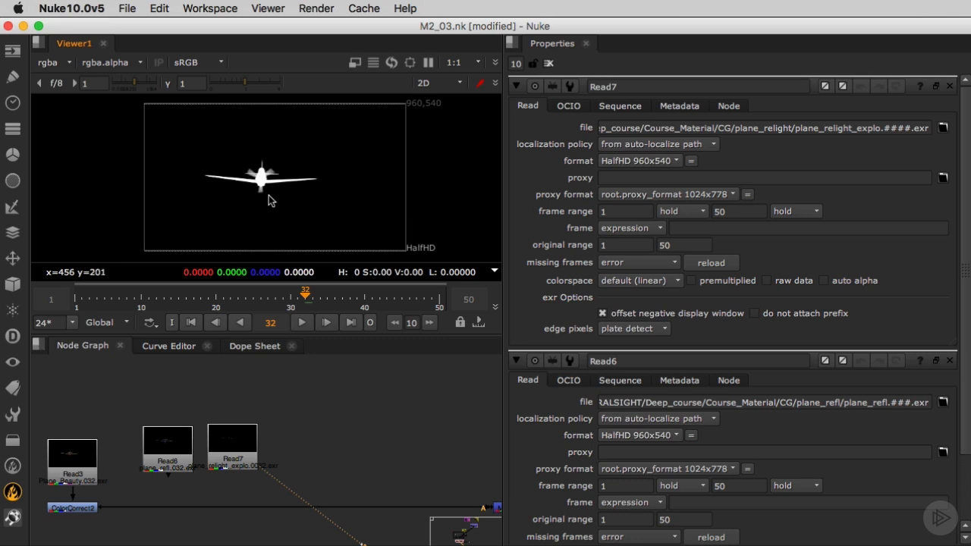
left_click(162, 457, "shift+super")
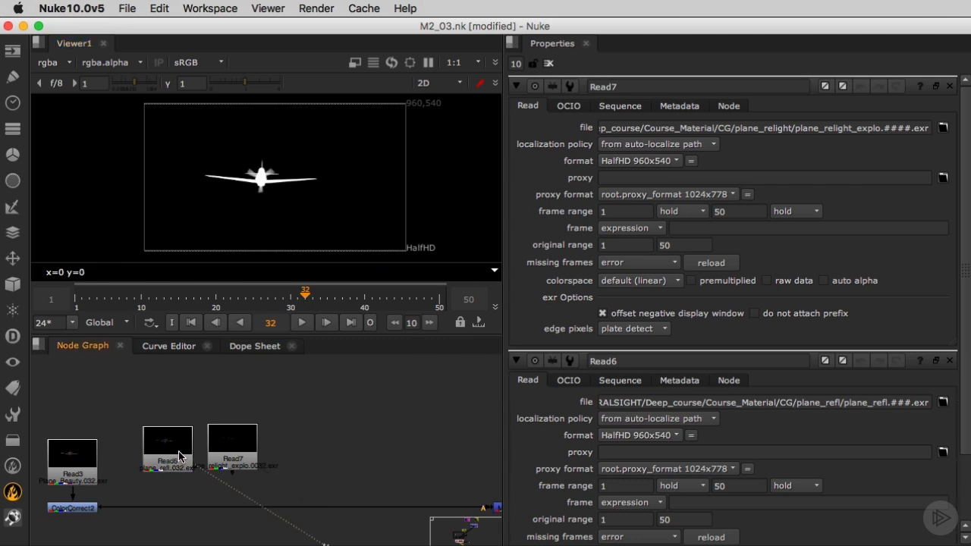
left_click_drag(233, 455, 248, 435)
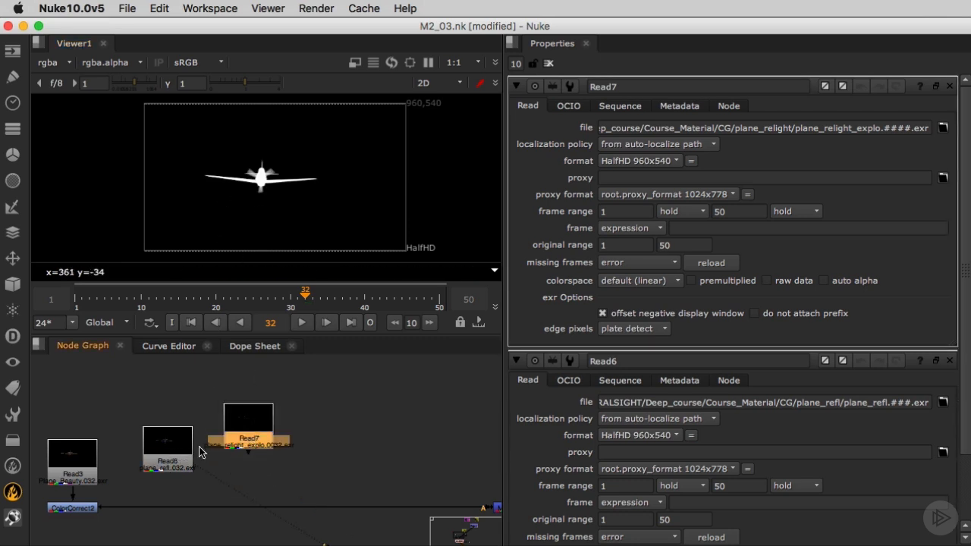
left_click_drag(164, 455, 170, 436)
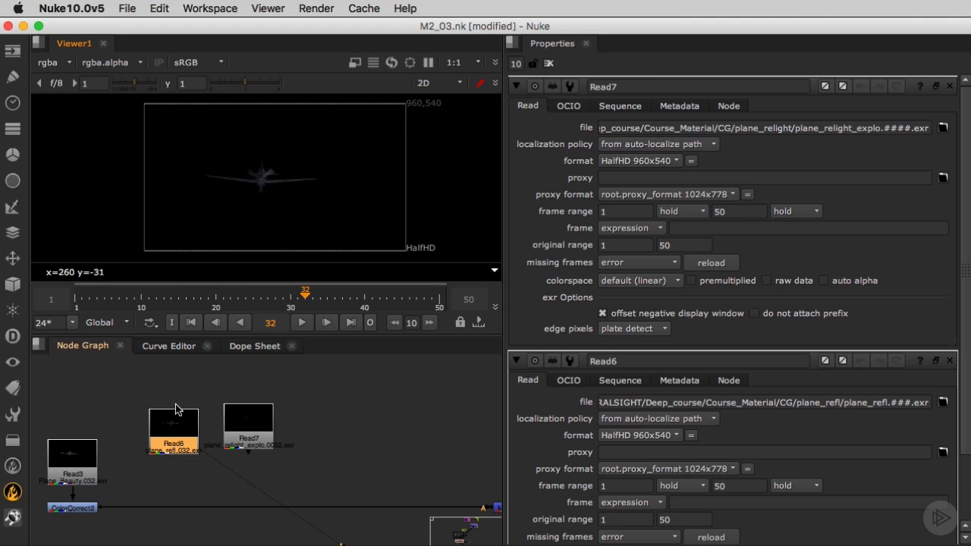
- Add an Unpremult node below each of the plane_refl, plane_relight_explo and Plane_Beauty Read nodes
key("Tab")
type("un")
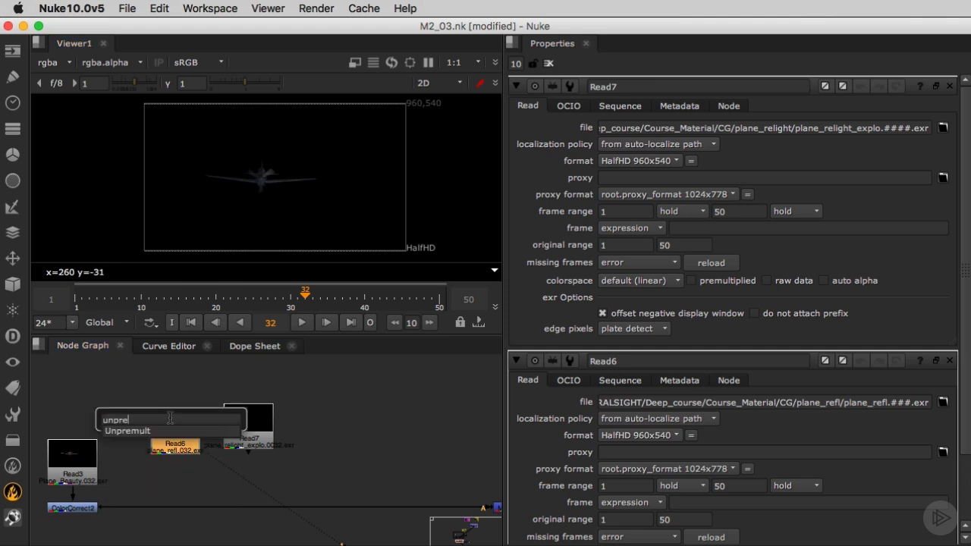
key("Return")
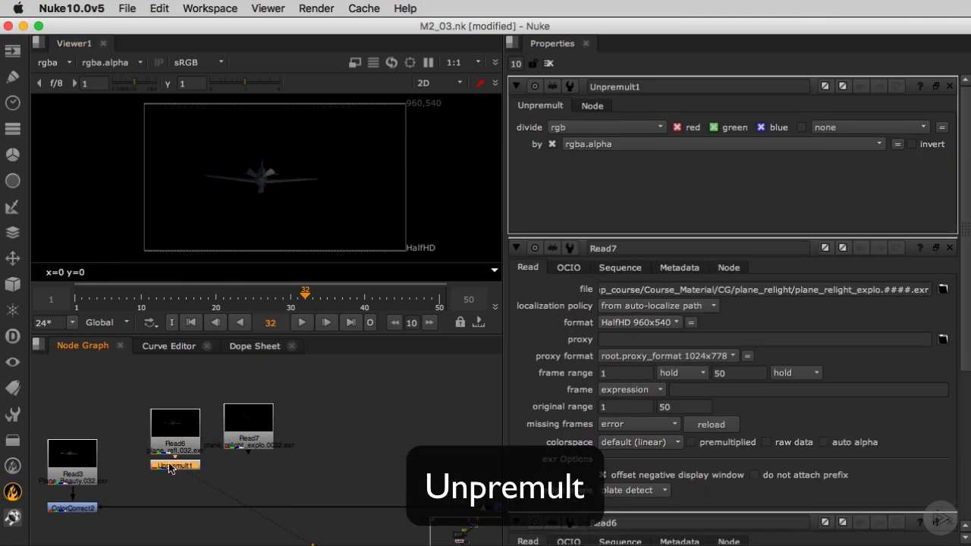
key("super+c")
left_click(244, 440)
key("super+v")
left_click_drag(79, 473, 79, 434)
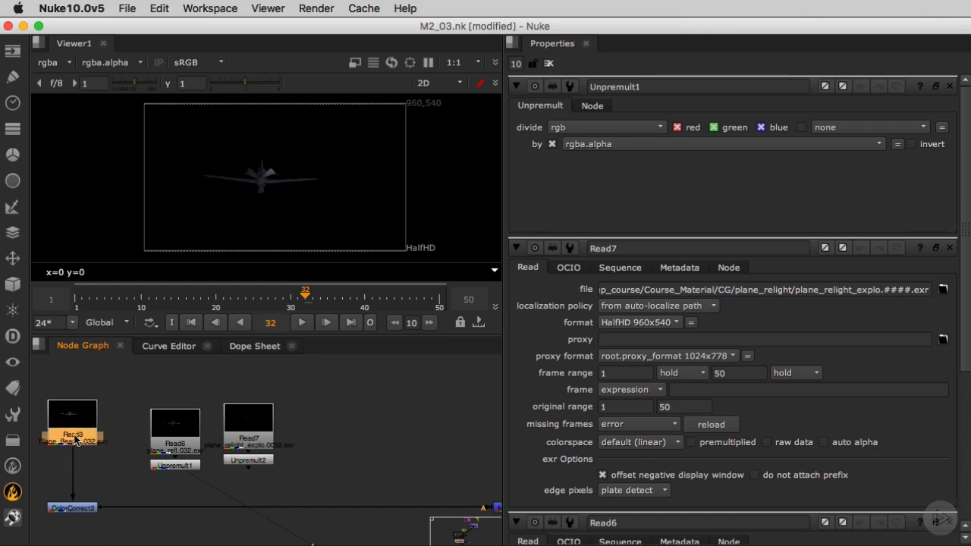
key("super+v")
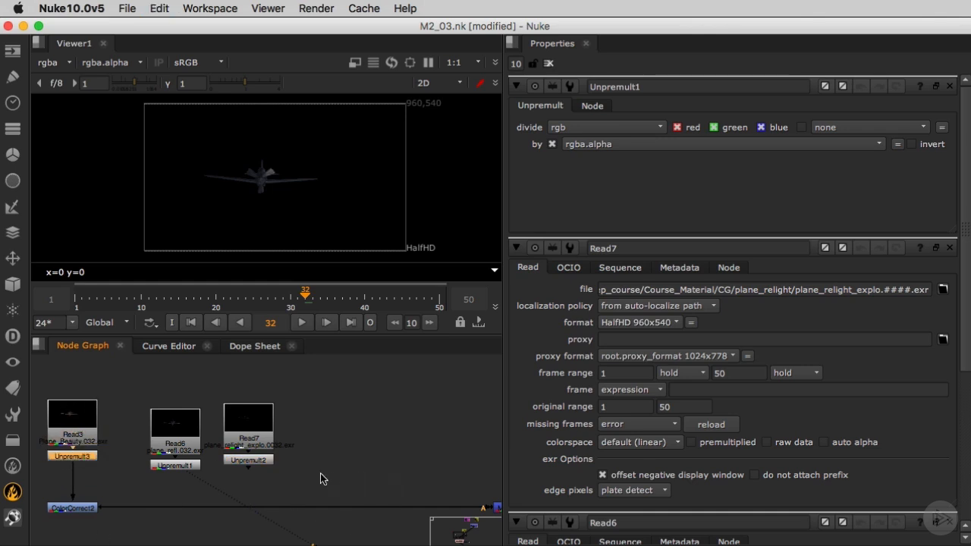
- Insert a Premult node between the plane's ColorCorrect node and the Merge that follows it
key("Tab")
type("premul")
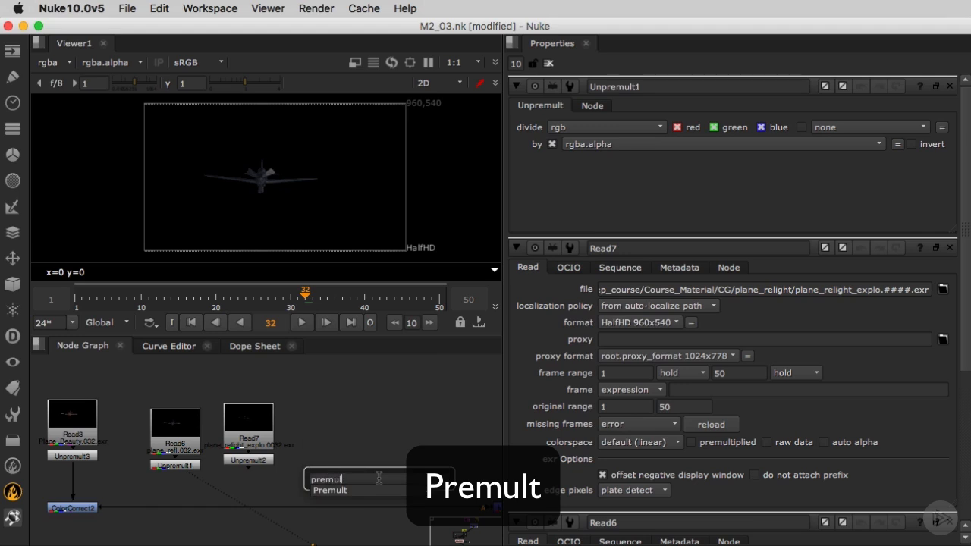
key("Return")
left_click_drag(379, 483, 397, 508)
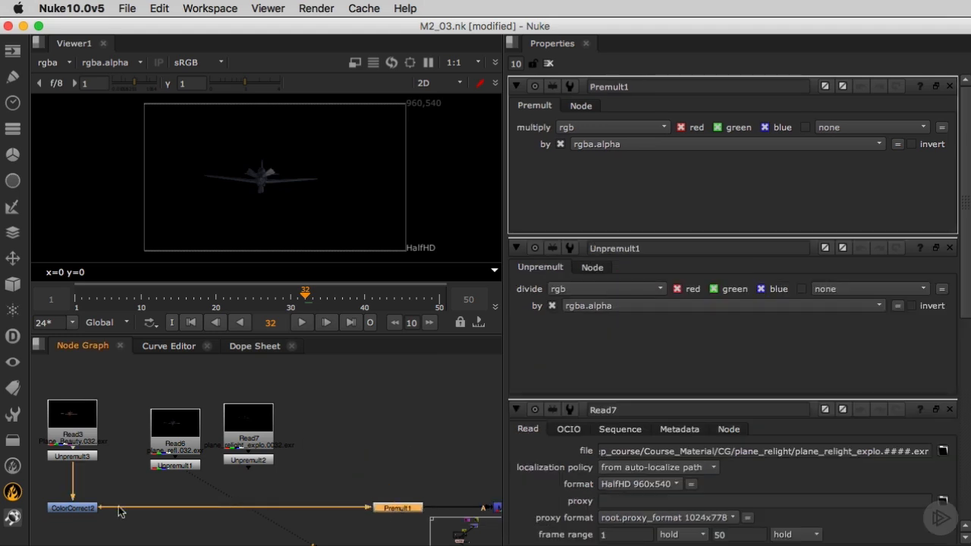
- Move the timeline to frame 35
scroll(135, 513, "down", 4)
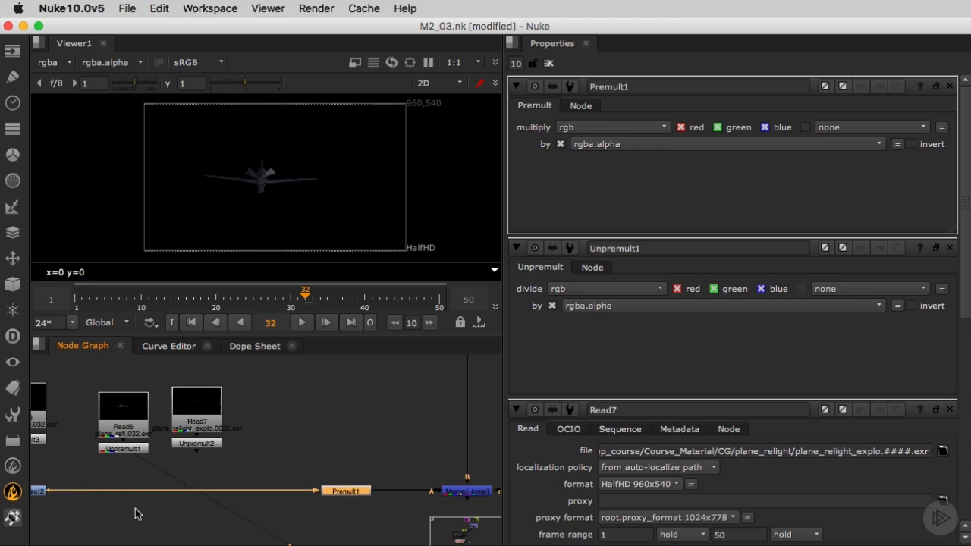
middle_click_drag(130, 515, 203, 516)
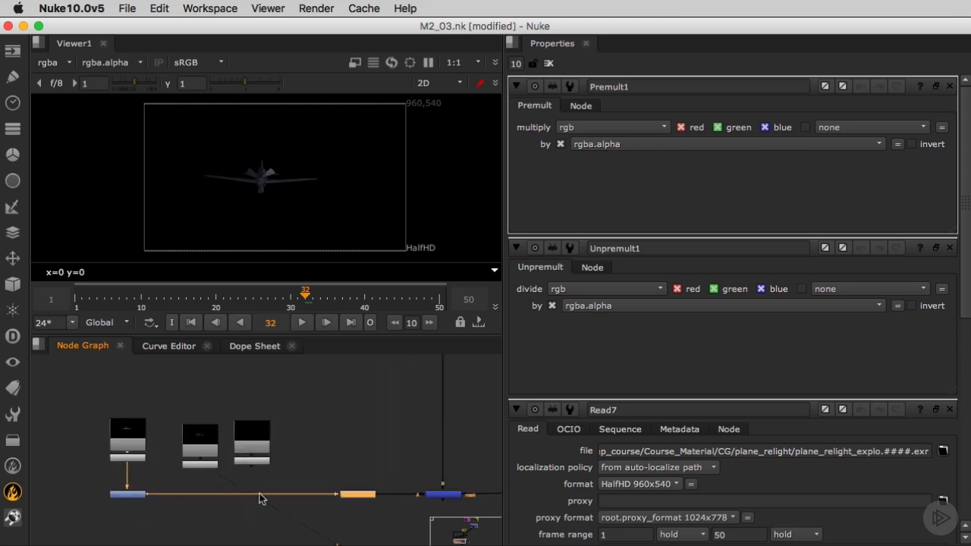
scroll(193, 483, "up", 3)
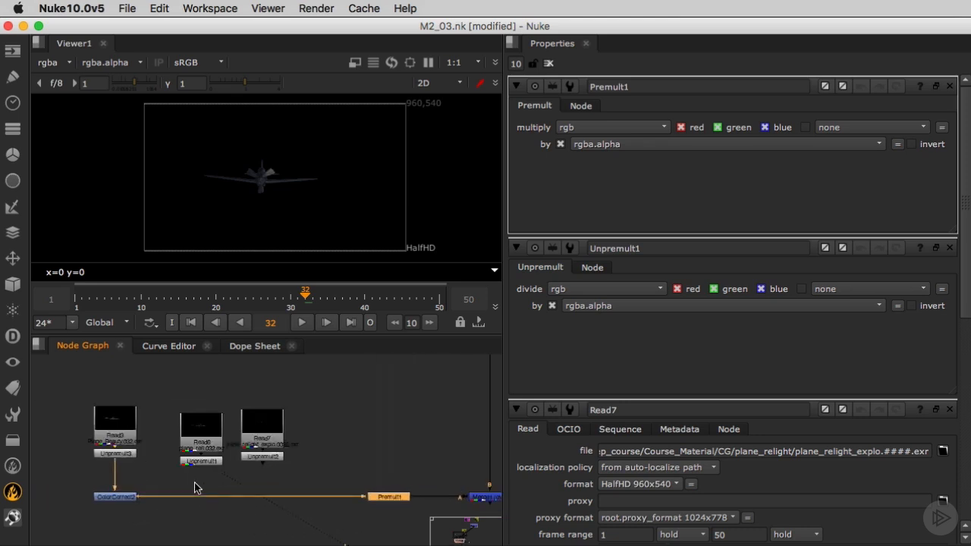
left_click(327, 302)
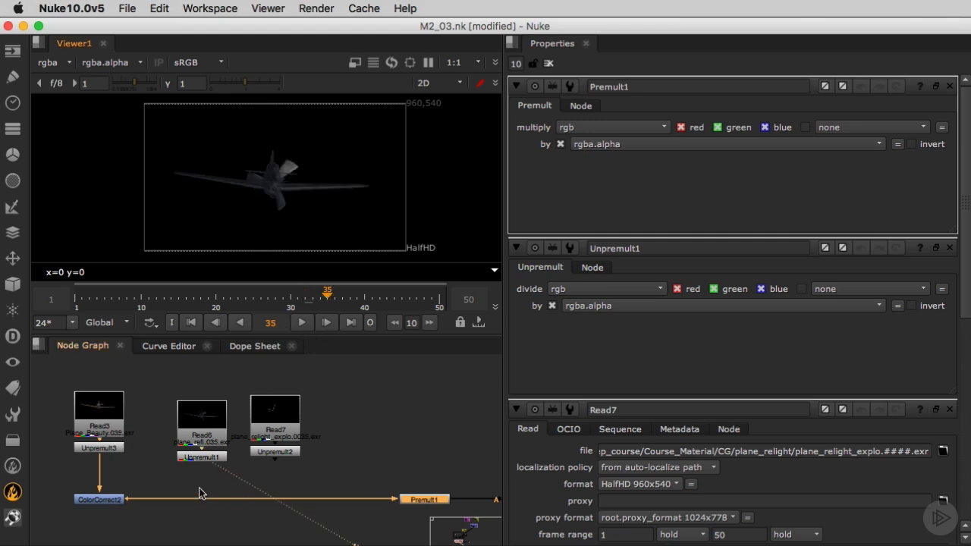
- Add a Merge node set to plus, with the unpremultiplied reflection pass as A and the plane's ColorCorrect as B, before the Premult
scroll(190, 500, "down", 2)
scroll(176, 516, "down", 2)
left_click(175, 519)
key("m")
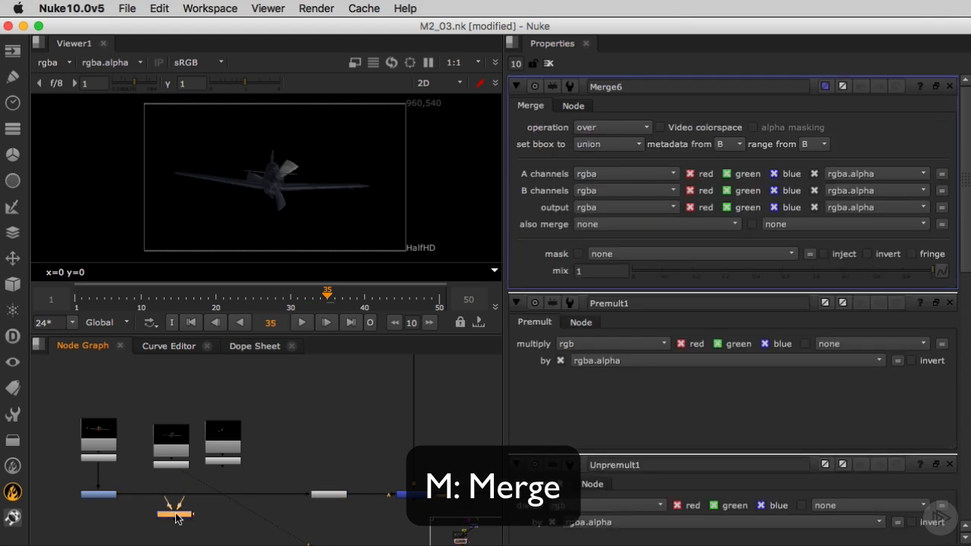
left_click(602, 127)
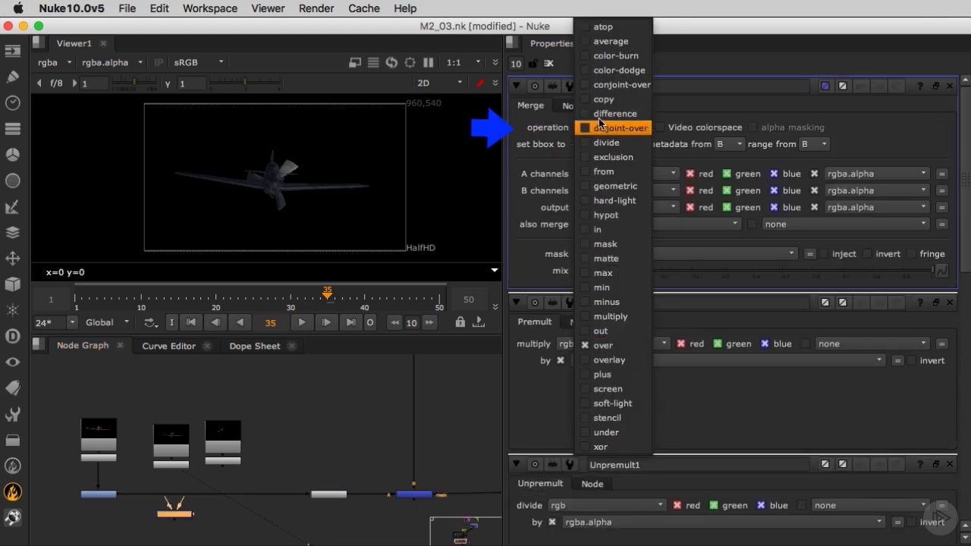
left_click(603, 374)
scroll(189, 516, "up", 2)
left_click_drag(176, 496, 166, 449)
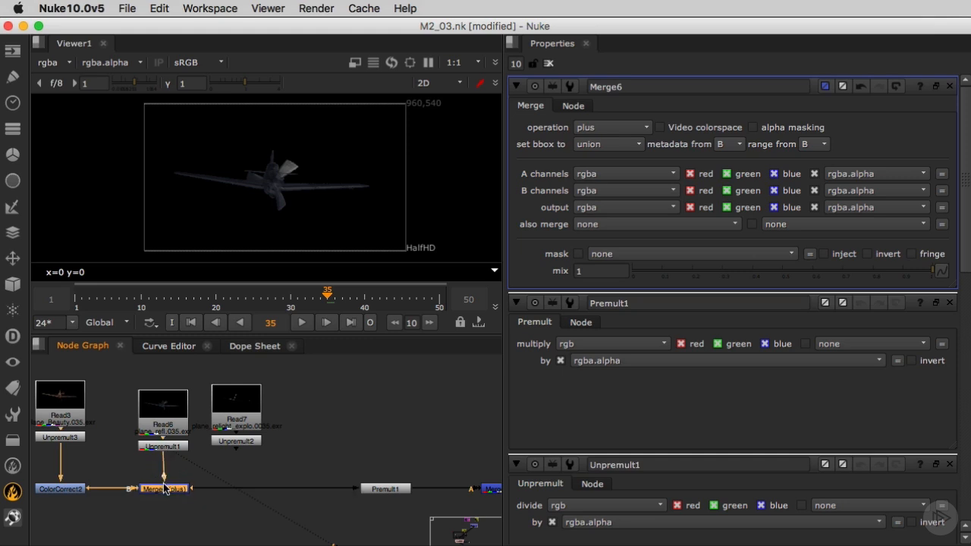
- View the plus Merge of the reflection pass and set its A channels to rgb
left_click(166, 491)
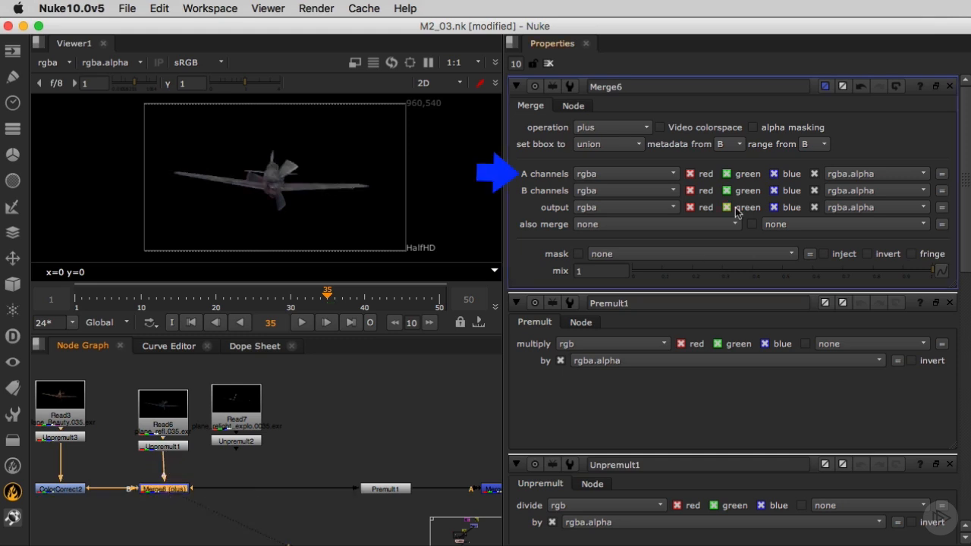
left_click(642, 174)
left_click(628, 204)
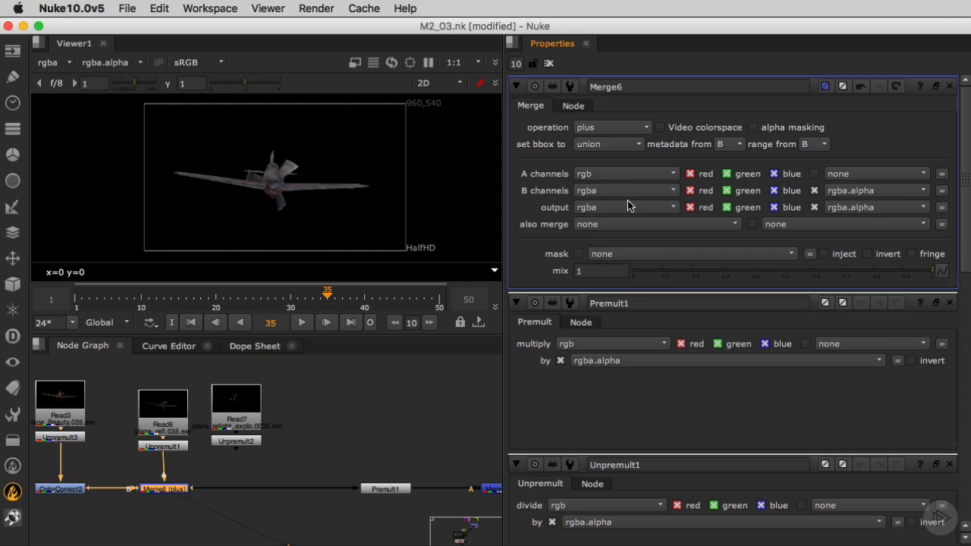
- View the plane composited over the sky and toggle the plus Merge to check the reflection pass's contribution
key("f")
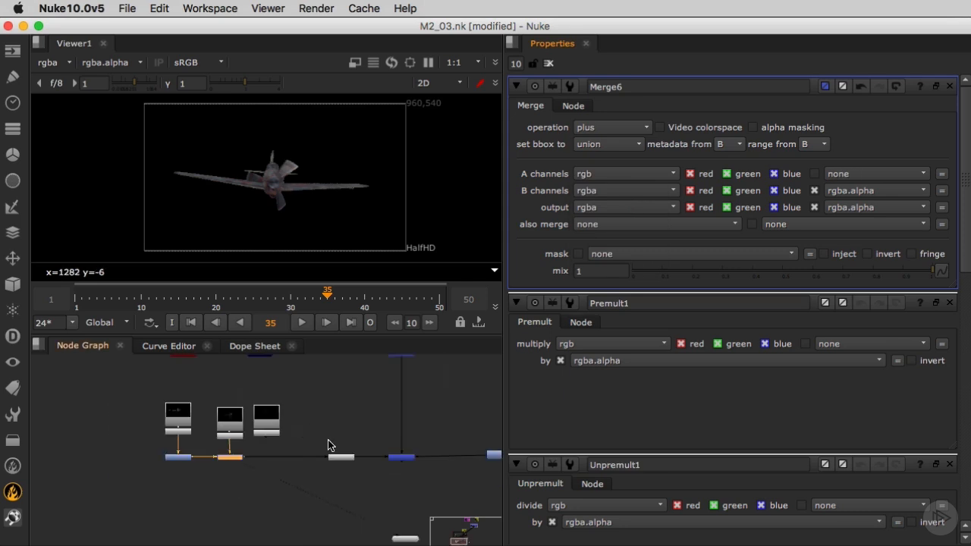
left_click(326, 437)
key("1")
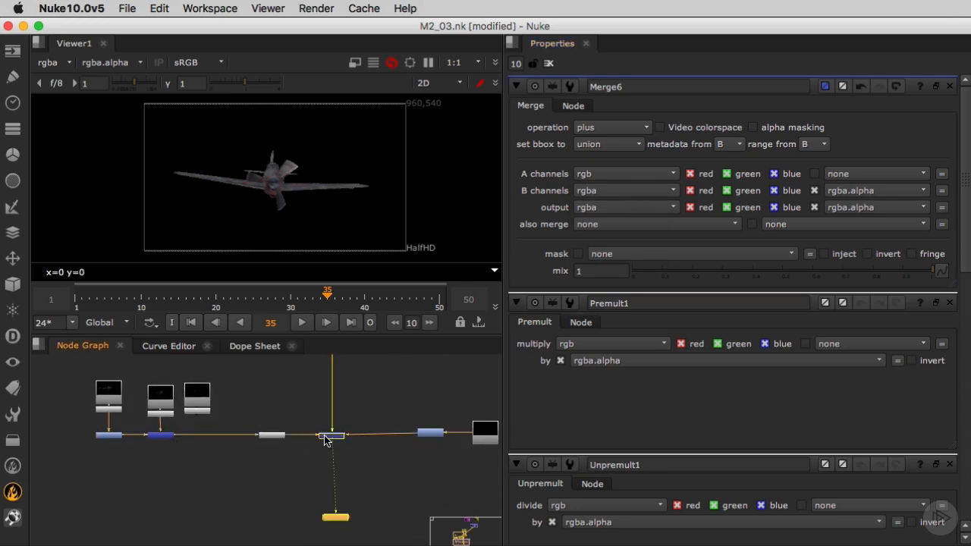
left_click(160, 436)
key("d")
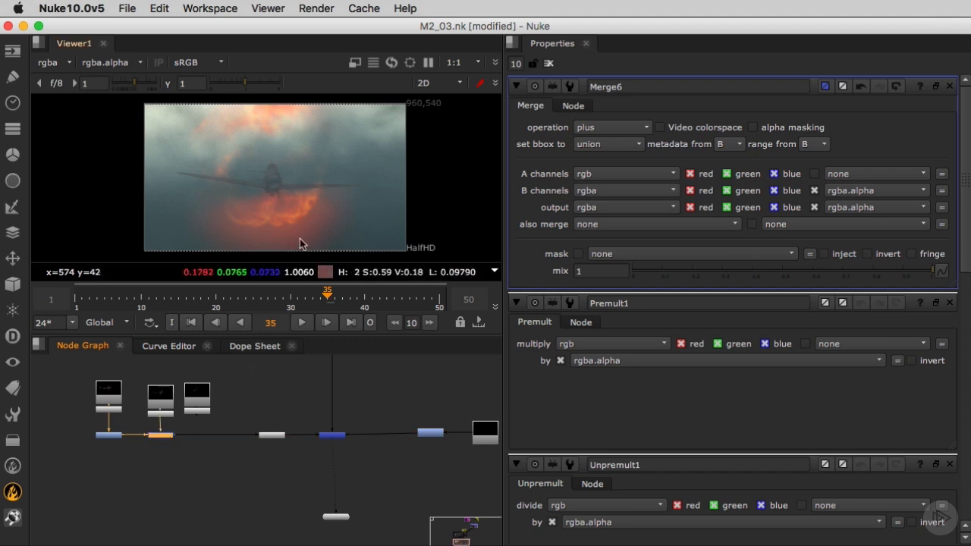
- Examine the overall node graph, including the backdrop groups and the plane branch
middle_click_drag(288, 381, 239, 381)
left_click(415, 430)
scroll(416, 436, "up", 4)
scroll(448, 429, "down", 6)
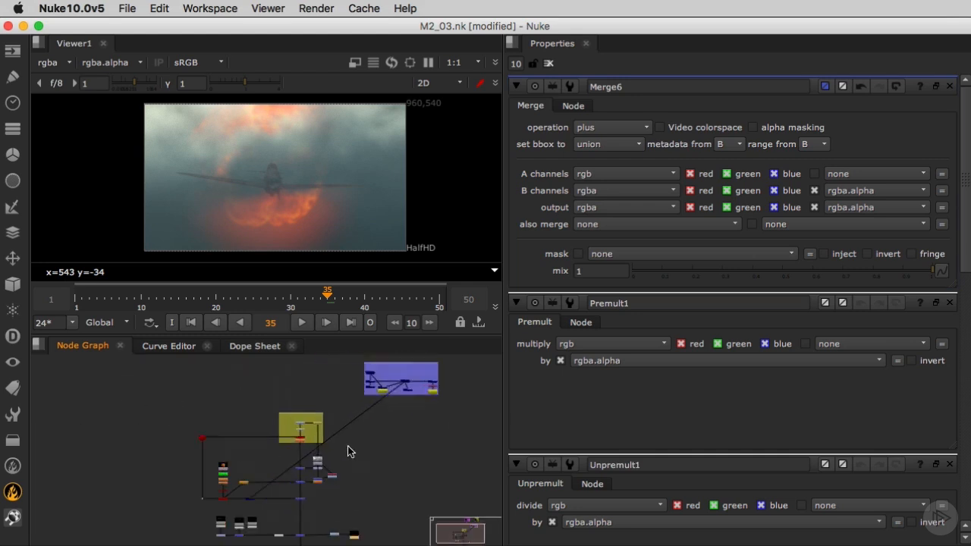
scroll(351, 432, "up", 4)
middle_click_drag(402, 369, 389, 410)
scroll(388, 406, "up", 1)
scroll(340, 438, "down", 4)
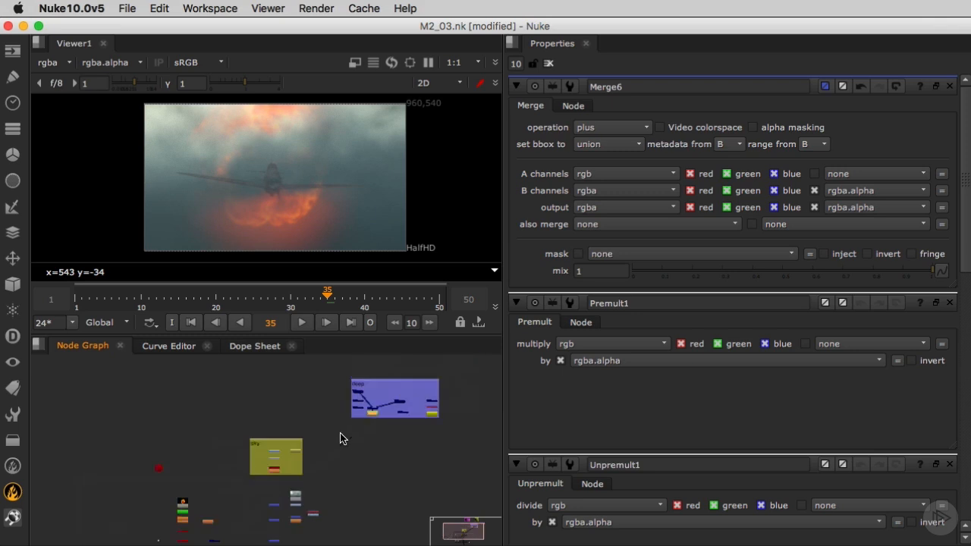
scroll(314, 461, "up", 6)
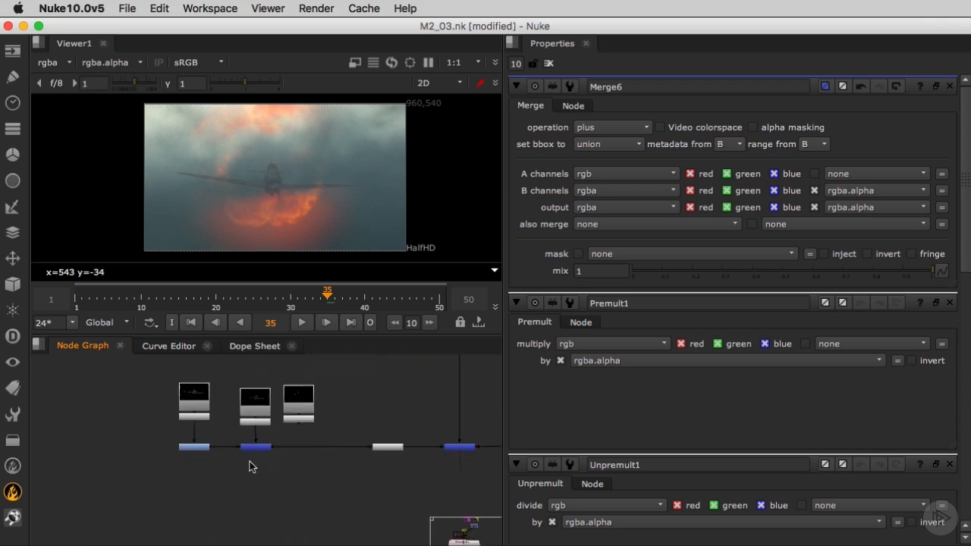
- Move the plane_refl Read and its Unpremult up, and insert a Grade node between that Unpremult and the plus Merge
middle_click_drag(249, 461, 239, 461)
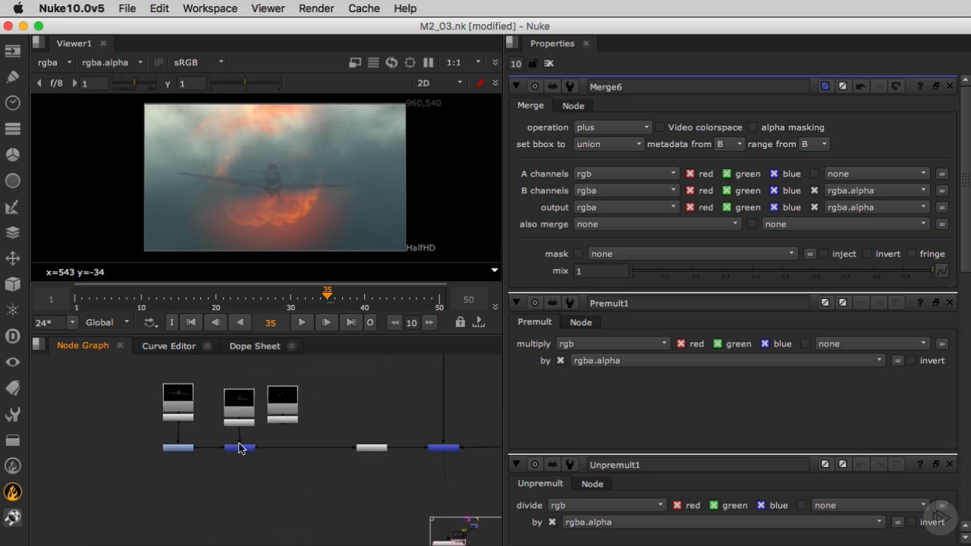
left_click_drag(205, 377, 248, 395)
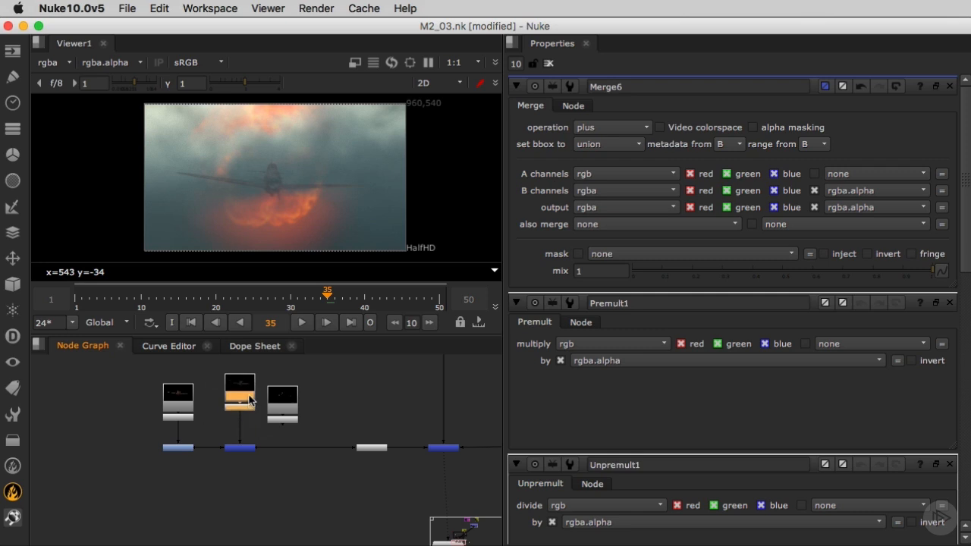
left_click(227, 429)
scroll(228, 429, "up", 3)
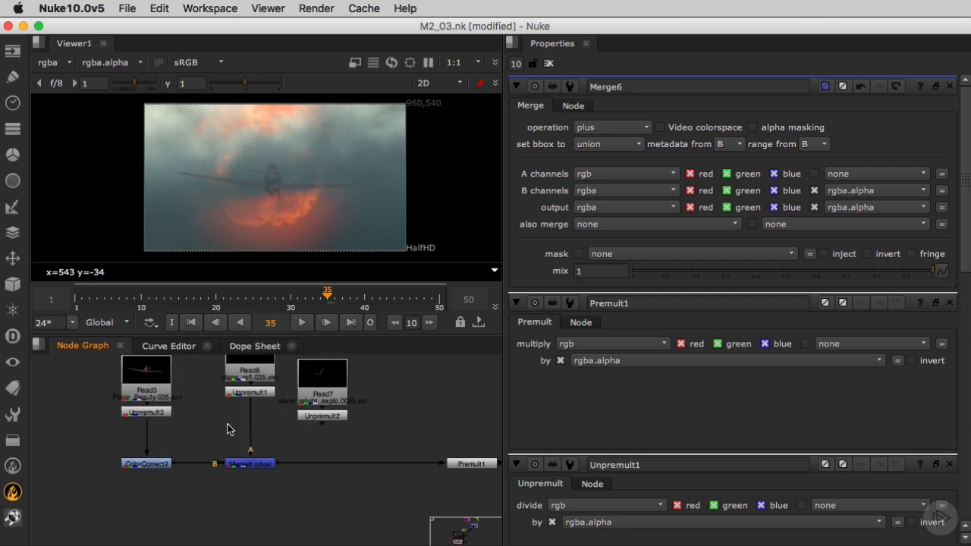
key("g")
left_click_drag(227, 429, 249, 427)
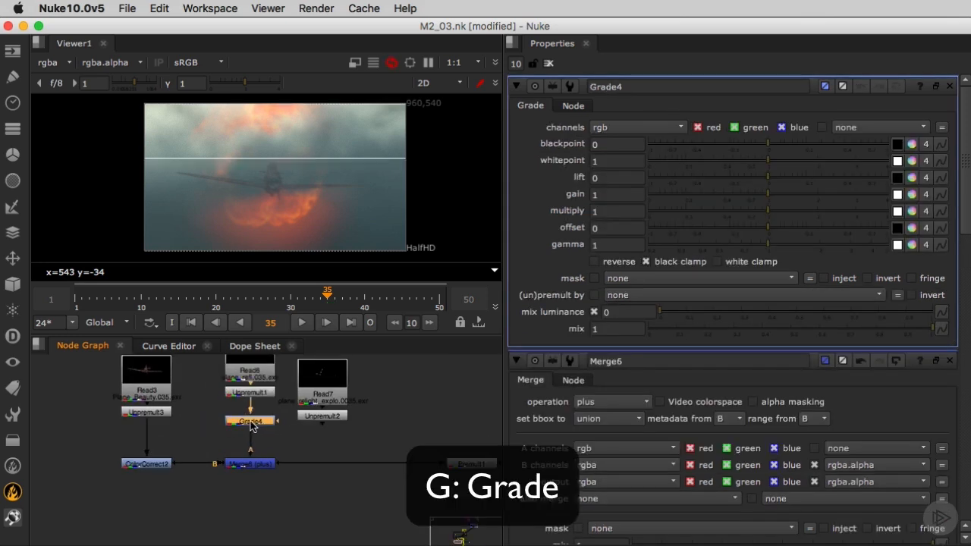
- Set the gain of the reflection pass's Grade to 2
left_click(613, 195)
type("2")
key("Return")
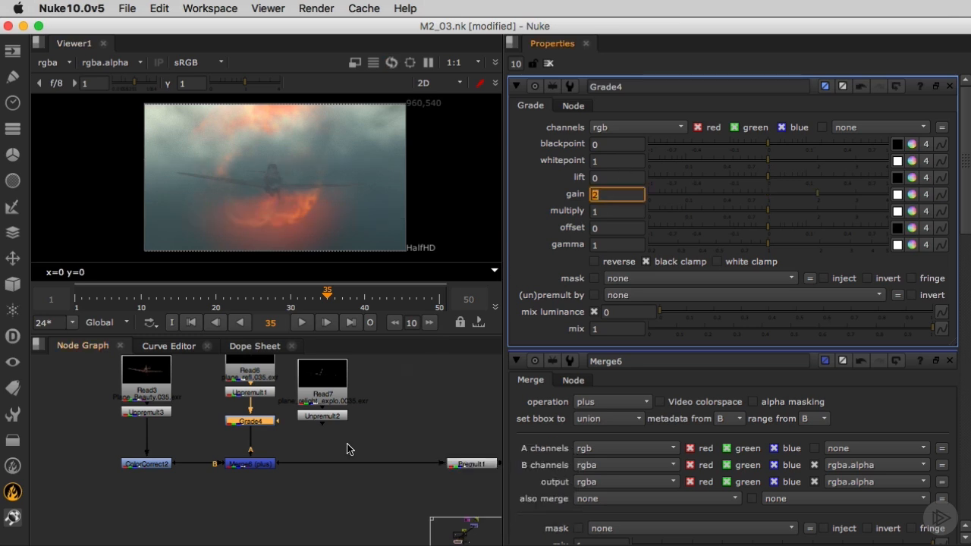
- Duplicate the plus Merge, insert the copy into the plane branch, and connect its A input to the explosion relight pass's Unpremult
left_click(263, 469)
key("super+c")
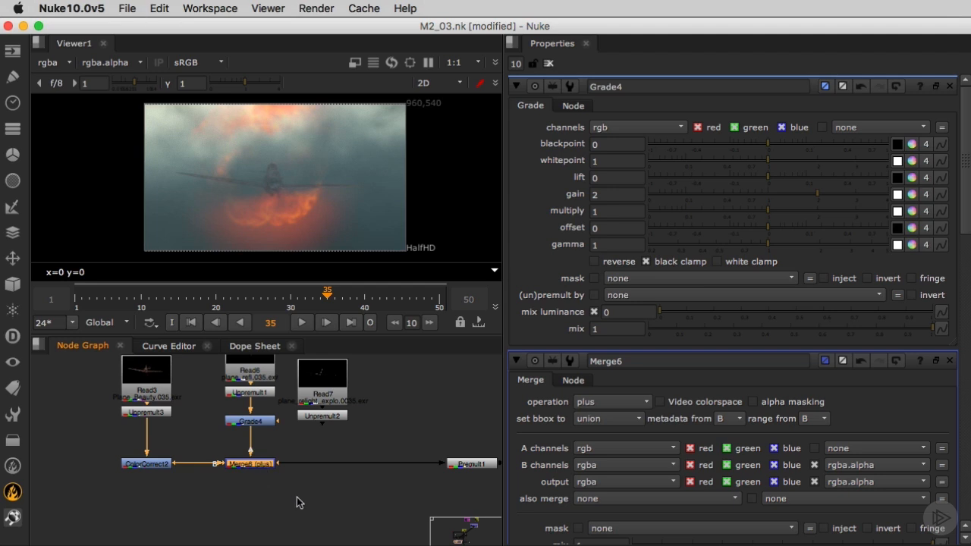
key("super+v")
left_click_drag(327, 481, 324, 425)
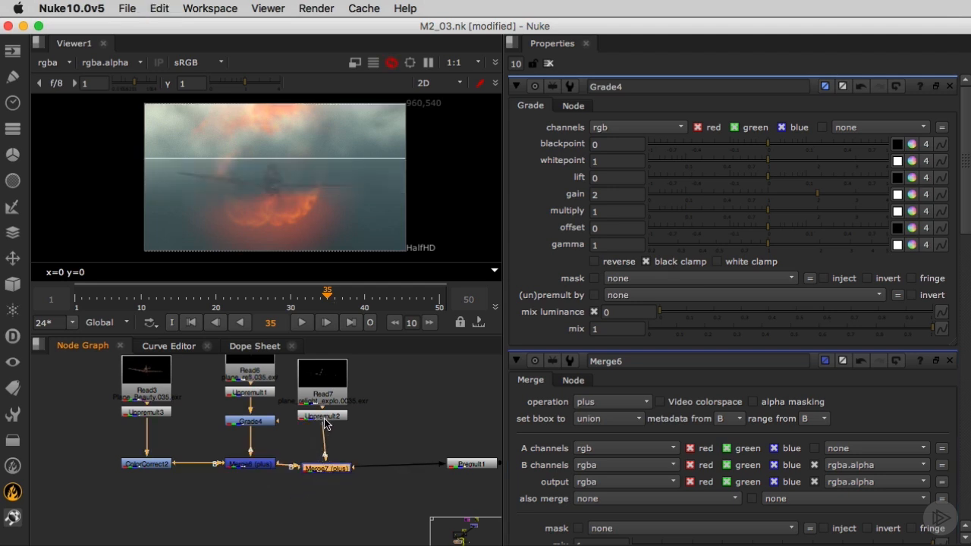
scroll(266, 190, "up", 3)
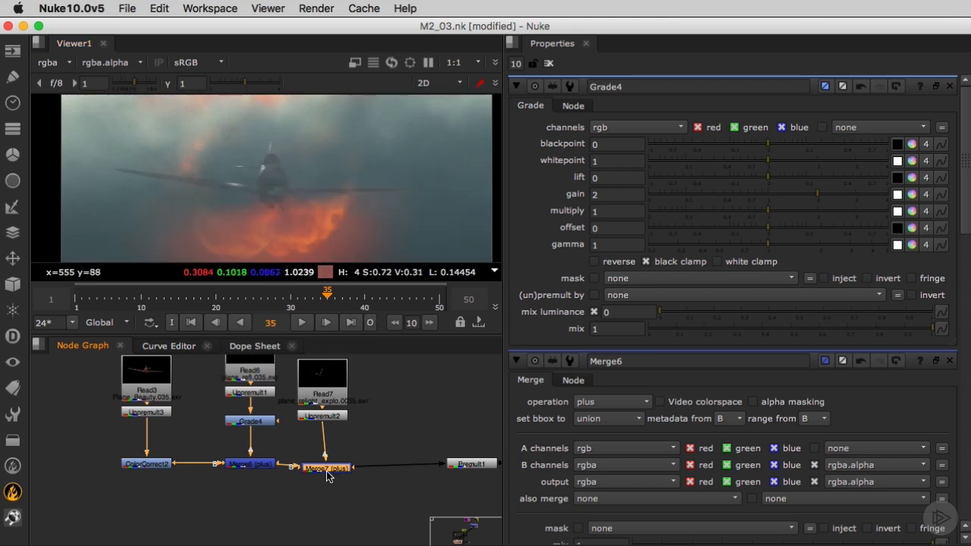
left_click_drag(328, 474, 322, 469)
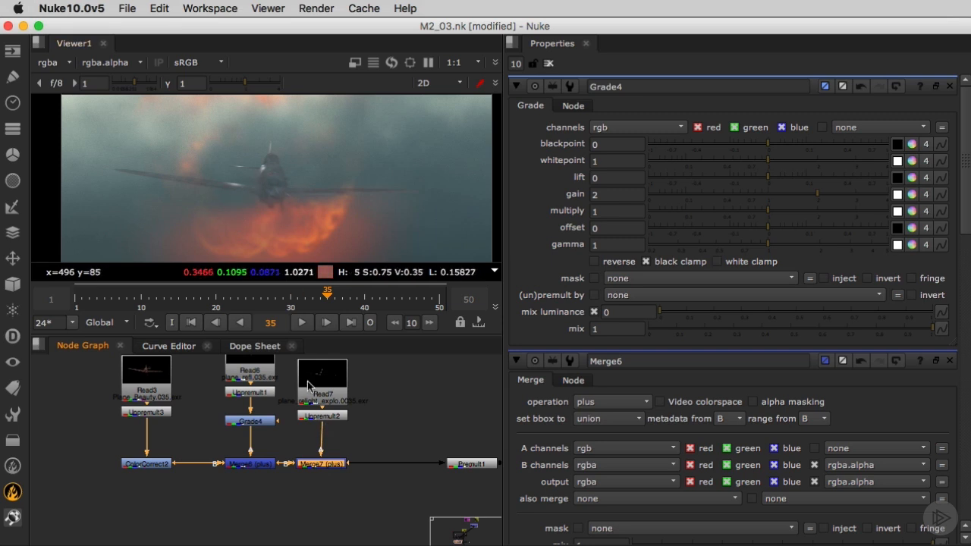
- Insert a Grade after the relight pass's Unpremult and warm its gain to red 1.7, green 1, blue 0.3
scroll(317, 423, "up", 2)
left_click(323, 415)
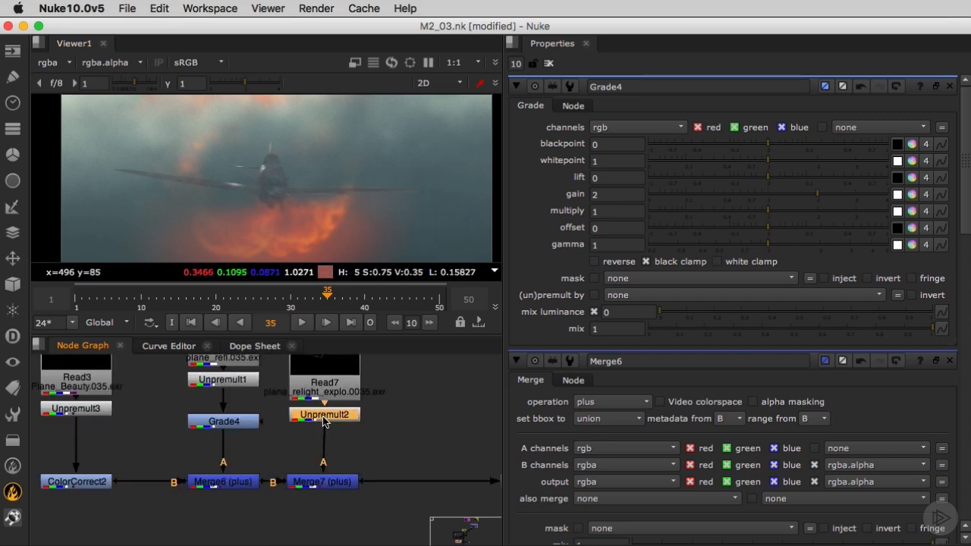
key("g")
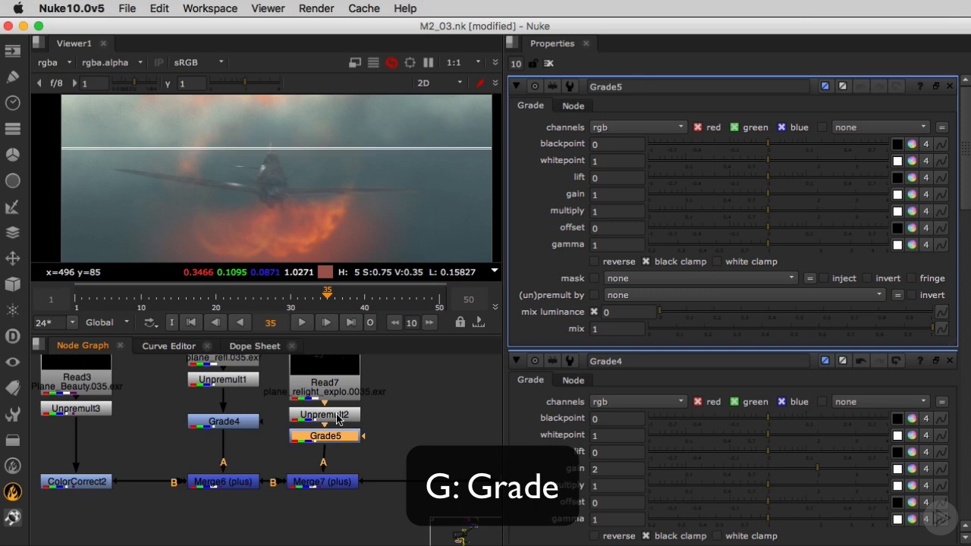
left_click(911, 195)
left_click_drag(918, 241, 914, 261)
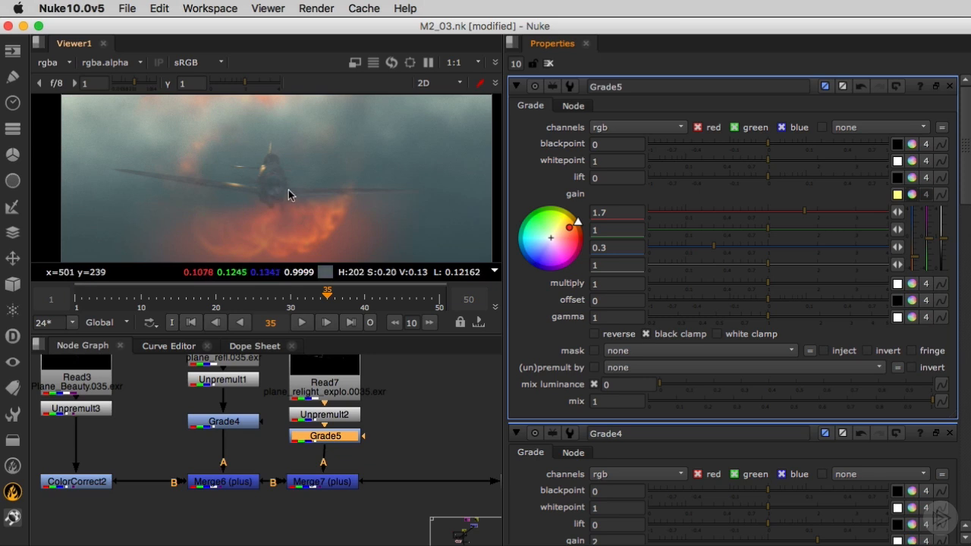
- Lower the relight Grade's multiply to 0.1 and check the plane's subtler fire light in the composite
left_click_drag(768, 285, 686, 289)
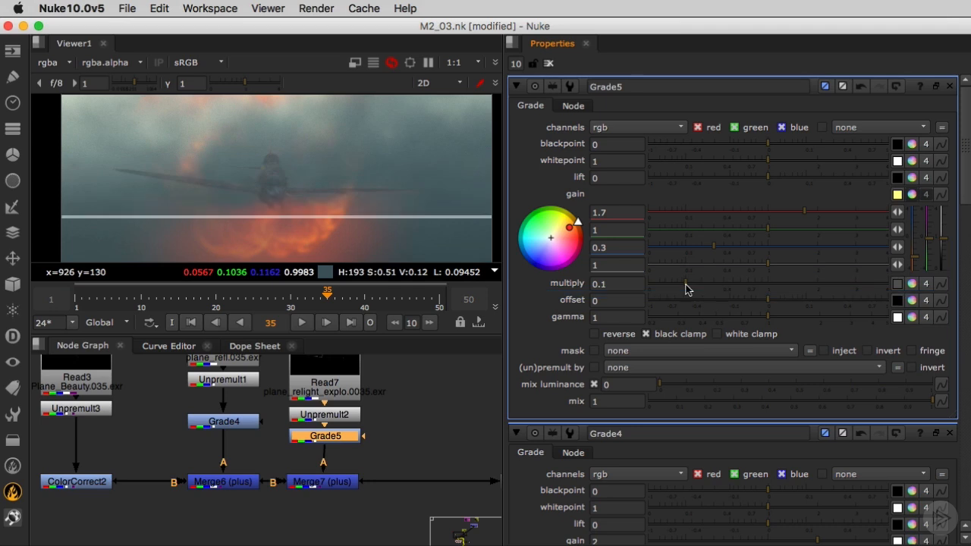
scroll(240, 177, "up", 2)
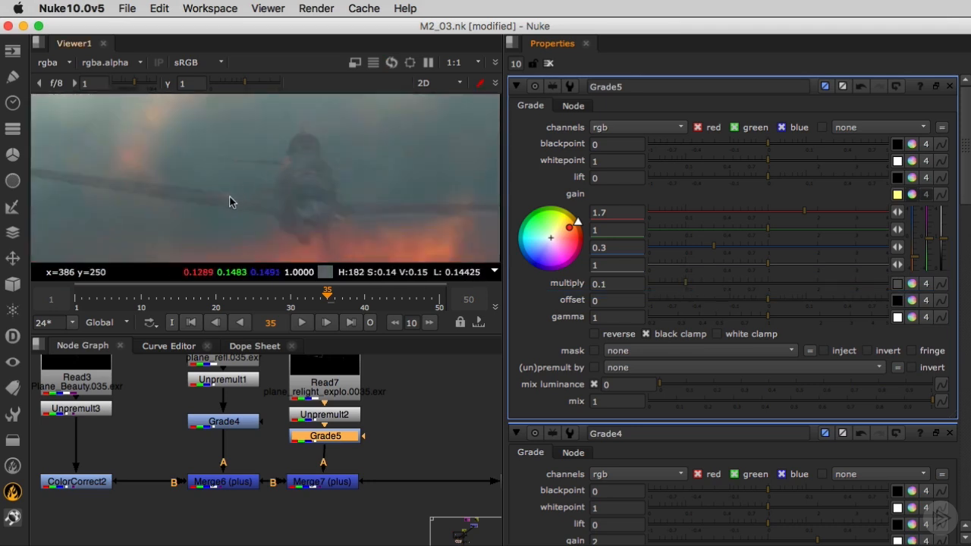
scroll(235, 206, "down", 2)
middle_click_drag(237, 205, 241, 193)
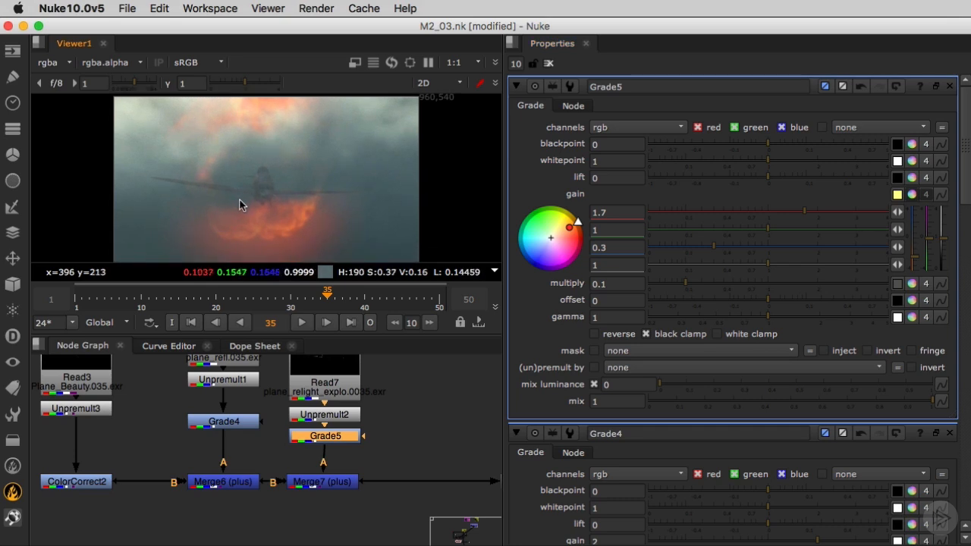
scroll(239, 204, "down", 2)
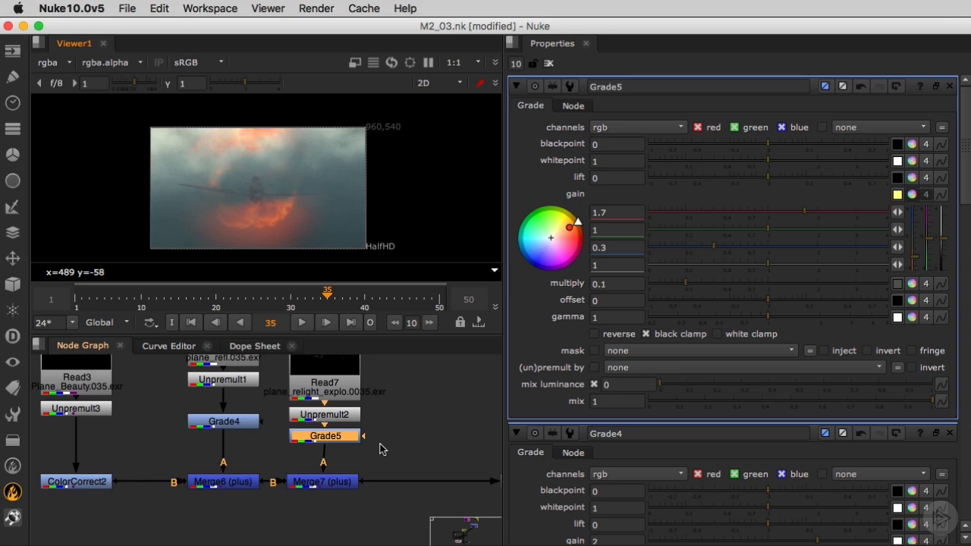
- Trace the explosion DeepHoldout's holdout input to the cloud_deep_clean DeepRead and locate the Plane_deep_cropped DeepRead in the deep group
scroll(379, 448, "down", 5)
scroll(381, 455, "up", 2)
scroll(314, 494, "up", 6)
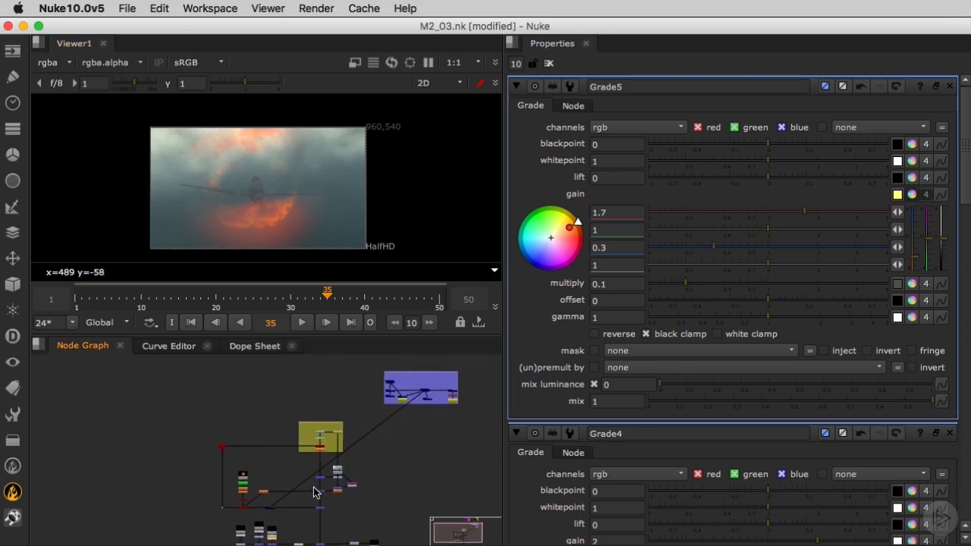
left_click(266, 479)
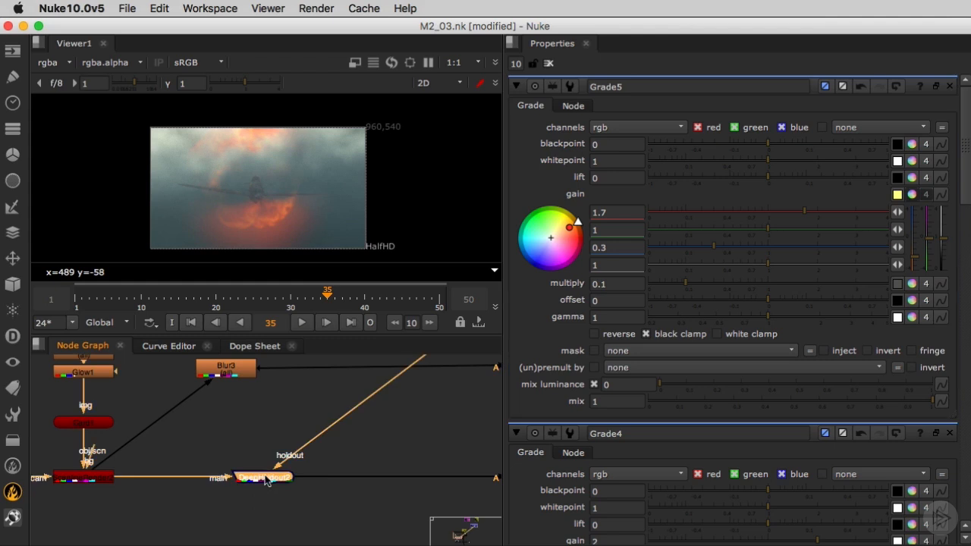
scroll(319, 481, "down", 3)
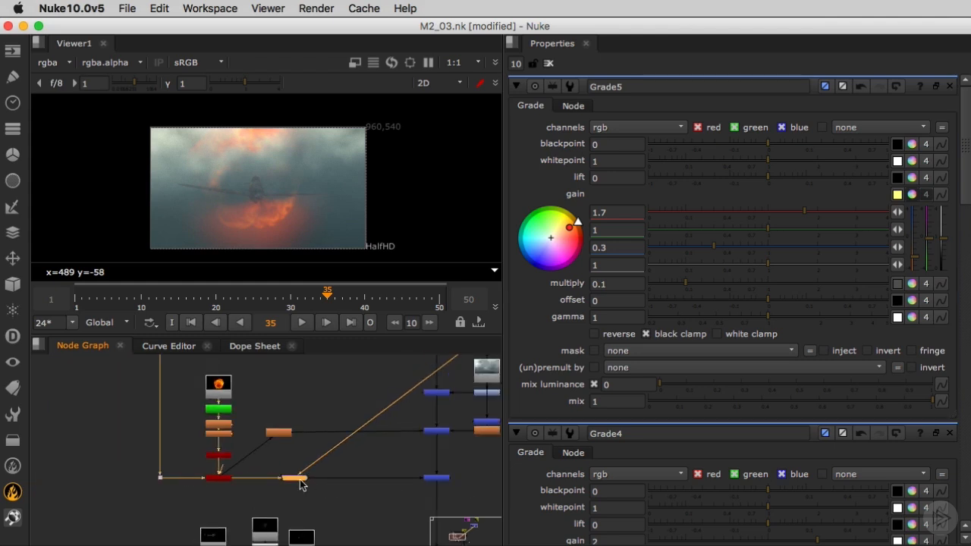
scroll(376, 473, "down", 3)
middle_click_drag(374, 468, 325, 514)
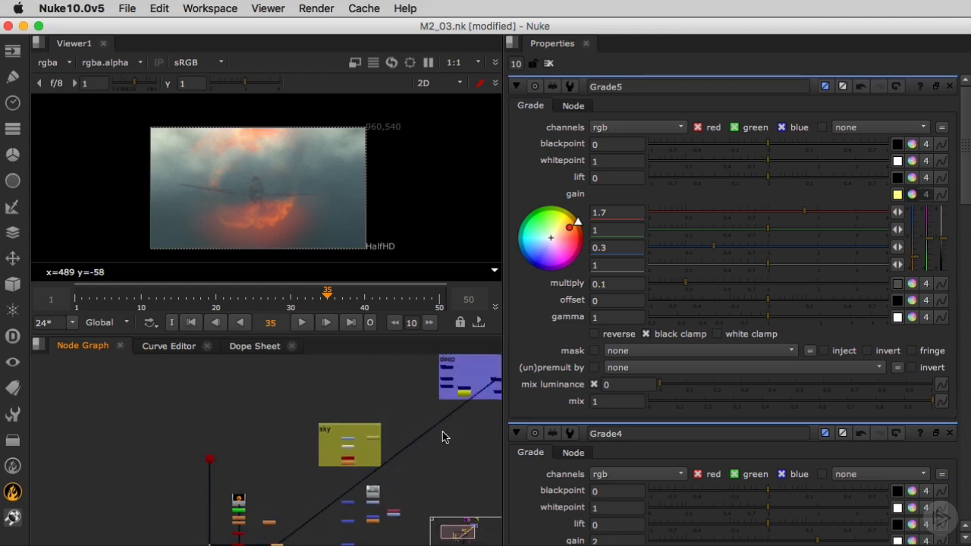
middle_click_drag(448, 424, 345, 449)
scroll(348, 449, "up", 8)
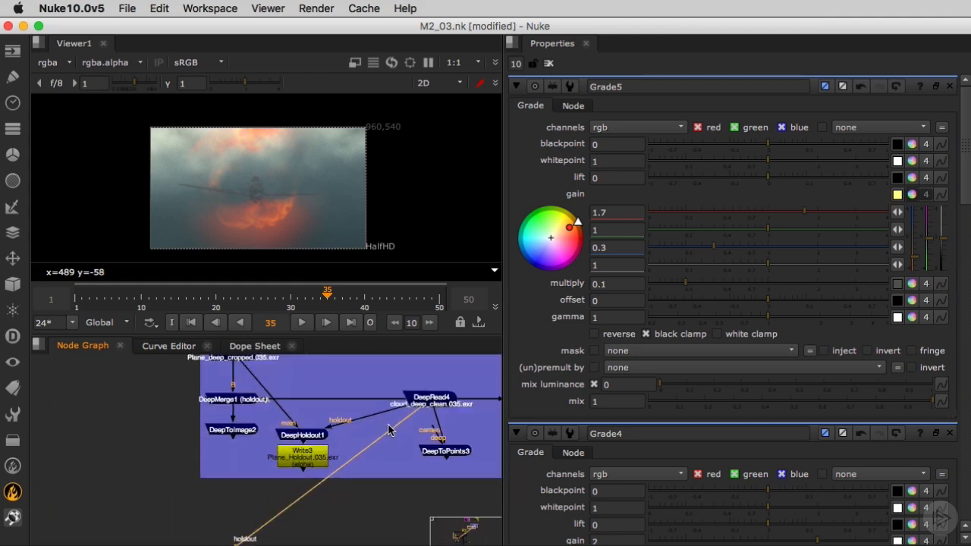
left_click(430, 402)
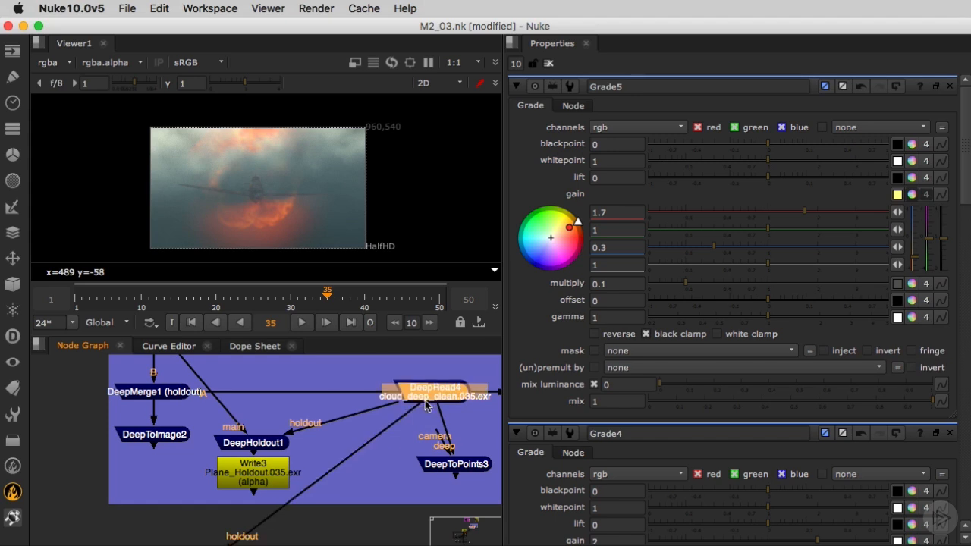
middle_click_drag(376, 460, 406, 478)
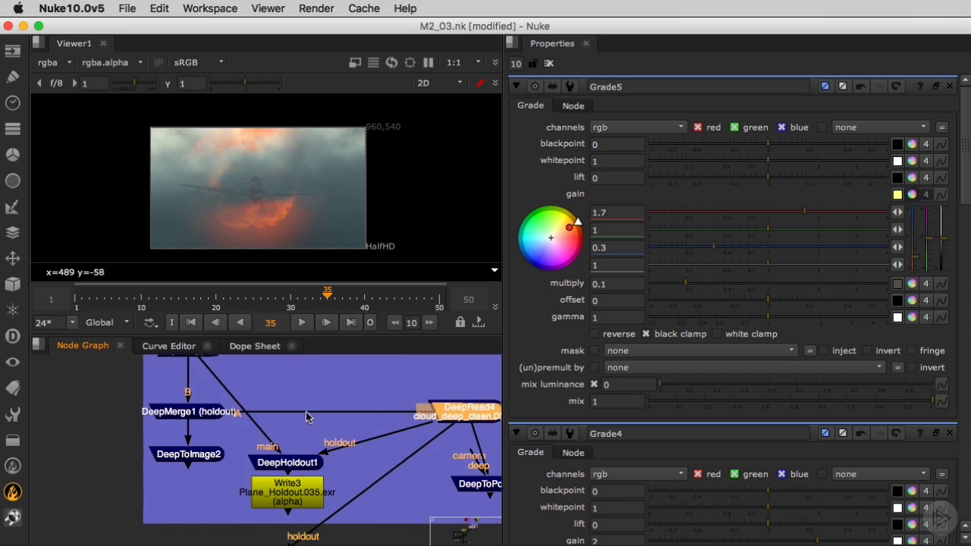
middle_click_drag(261, 385, 286, 407)
left_click(225, 375)
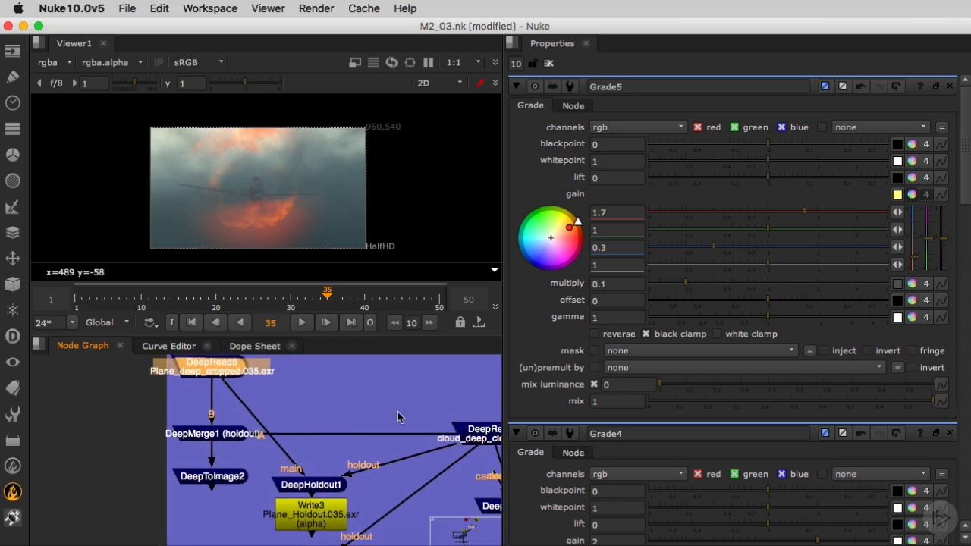
- Combine the plane and cloud DeepReads with a DeepMerge and use it as the holdout of the explosion's DeepHoldout
scroll(398, 416, "down", 6)
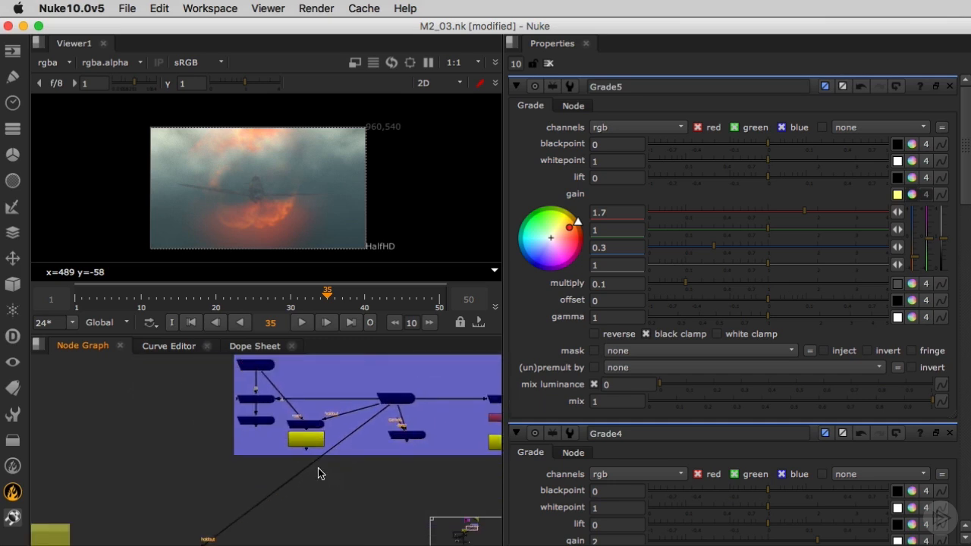
key("Tab")
type("DeepMerge")
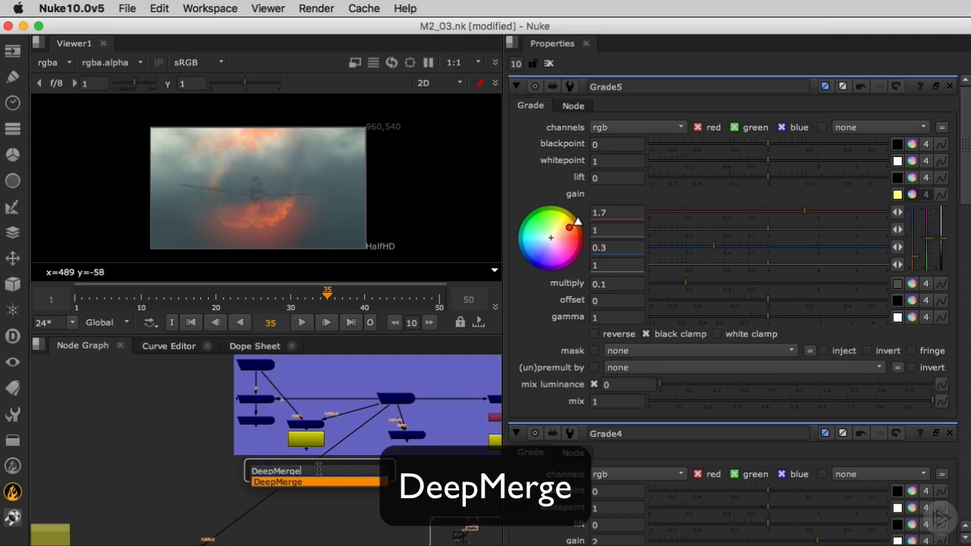
key("Return")
left_click_drag(323, 463, 257, 388)
mouse_move(336, 484)
left_mouse_down()
mouse_move(395, 425)
mouse_move(334, 501)
left_mouse_up()
scroll(285, 495, "down", 4)
mouse_move(230, 506)
middle_mouse_down()
mouse_move(267, 461)
mouse_move(256, 460)
middle_mouse_up()
middle_click_drag(178, 523, 226, 462)
middle_click_drag(204, 498, 234, 464)
scroll(242, 447, "up", 5)
left_click(247, 464)
scroll(255, 471, "down", 5)
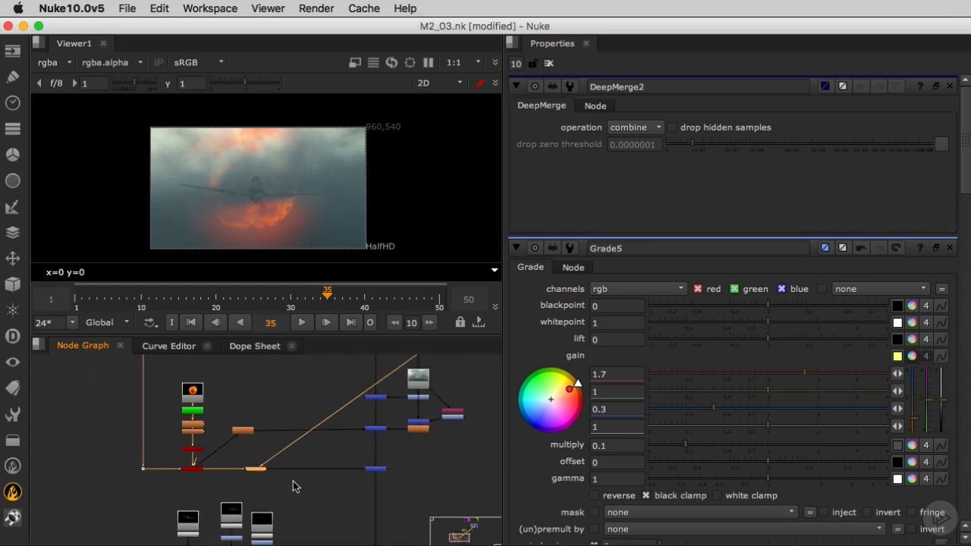
- View the composite at frame 9 and examine the explosion branch around its ScanlineRender and DeepHoldout
left_click(134, 299)
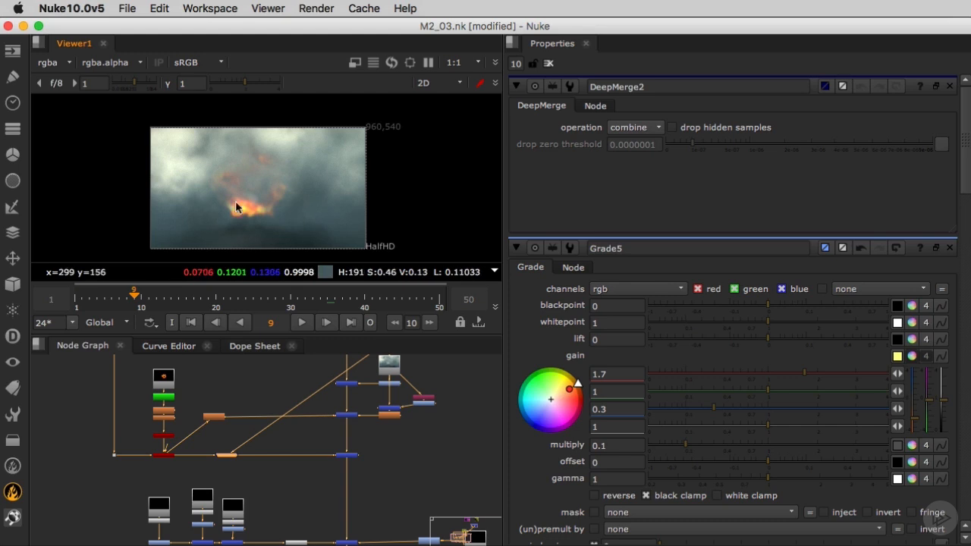
scroll(299, 500, "down", 5)
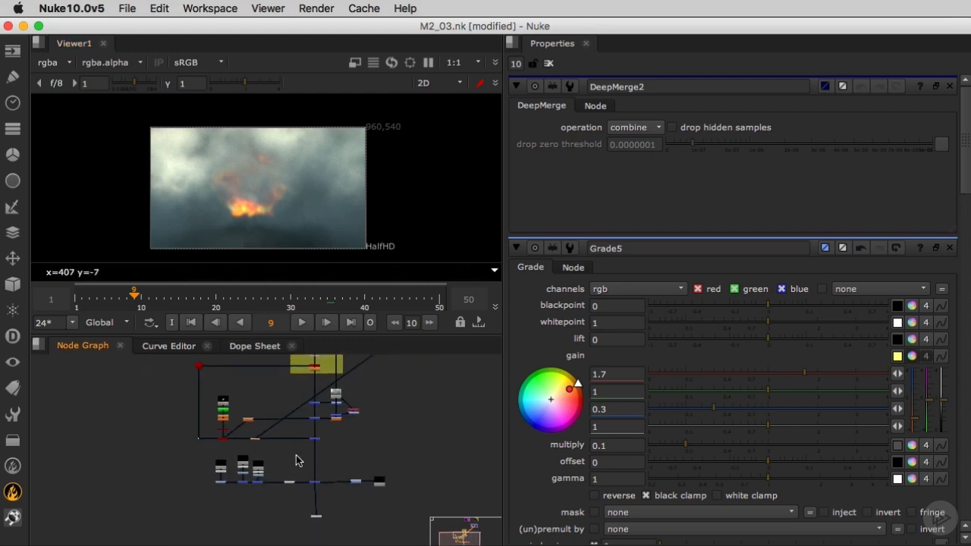
scroll(273, 454, "up", 6)
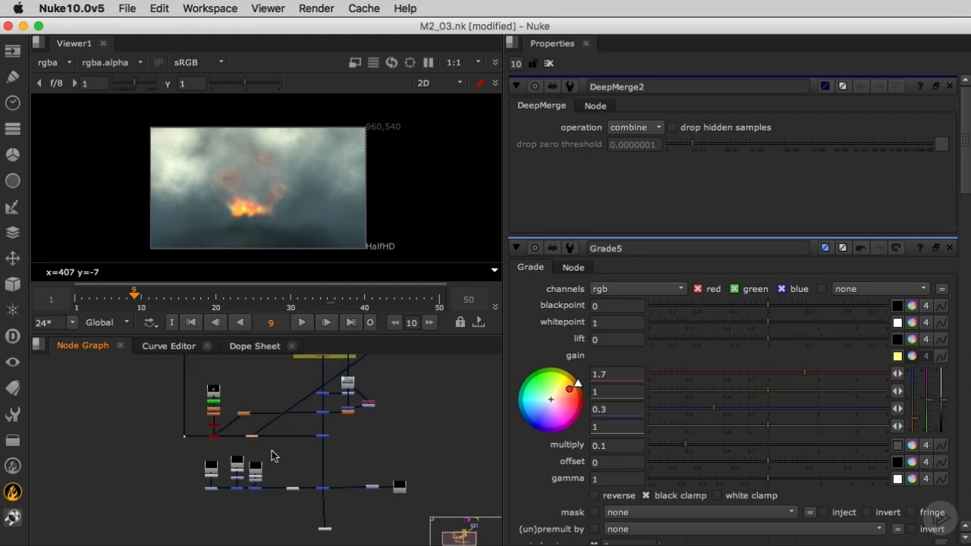
scroll(247, 442, "up", 1)
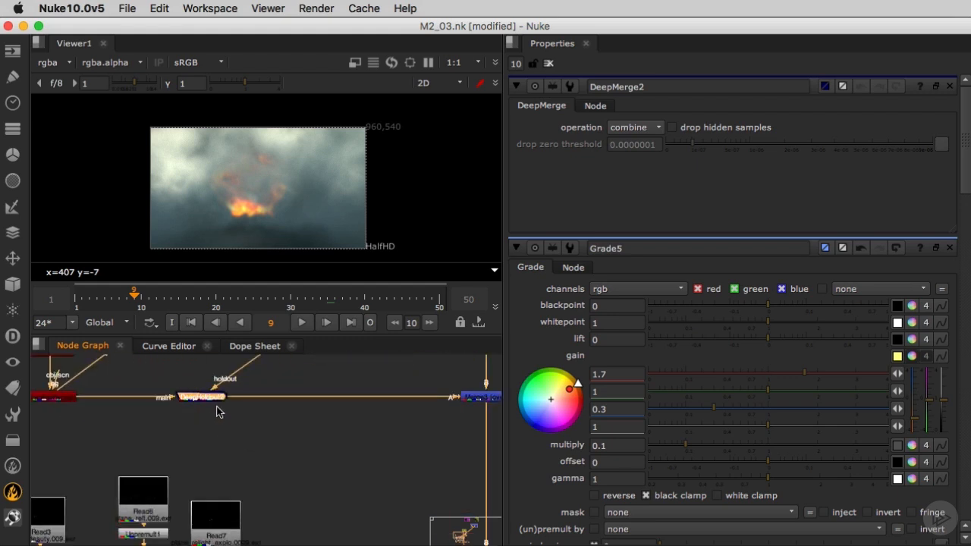
middle_click_drag(264, 418, 261, 436)
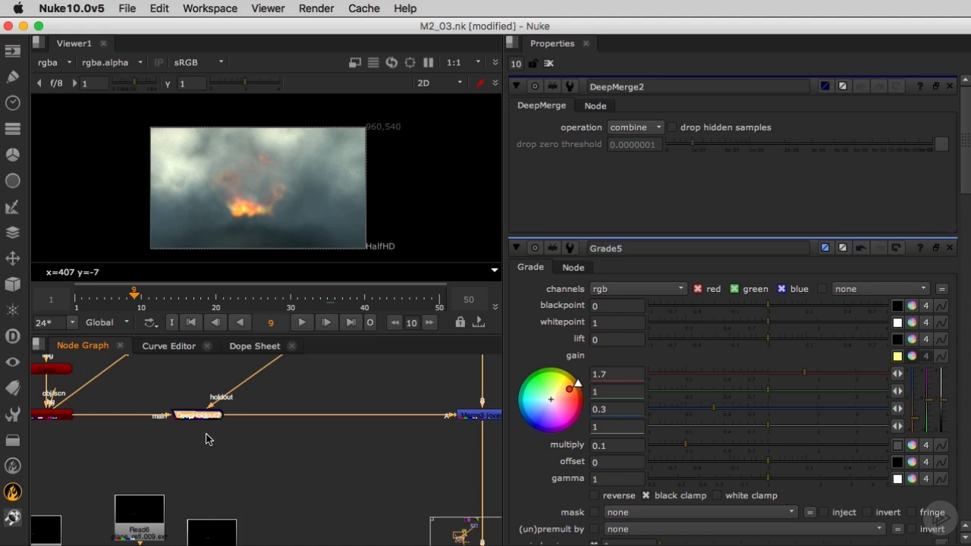
scroll(255, 467, "down", 5)
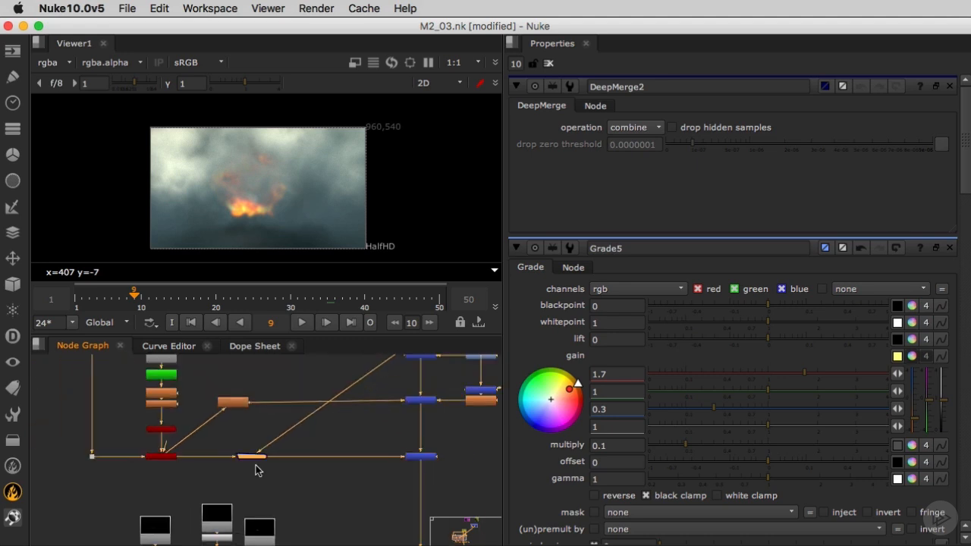
scroll(254, 470, "down", 2)
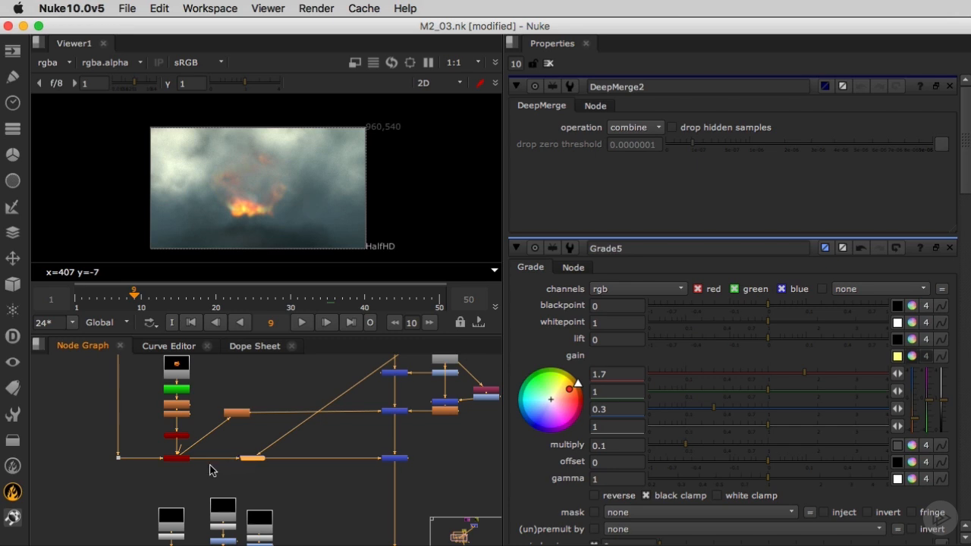
- Set the multisample samples of the explosion's ScanlineRender2 to 5
scroll(258, 470, "up", 2)
scroll(256, 471, "up", 1)
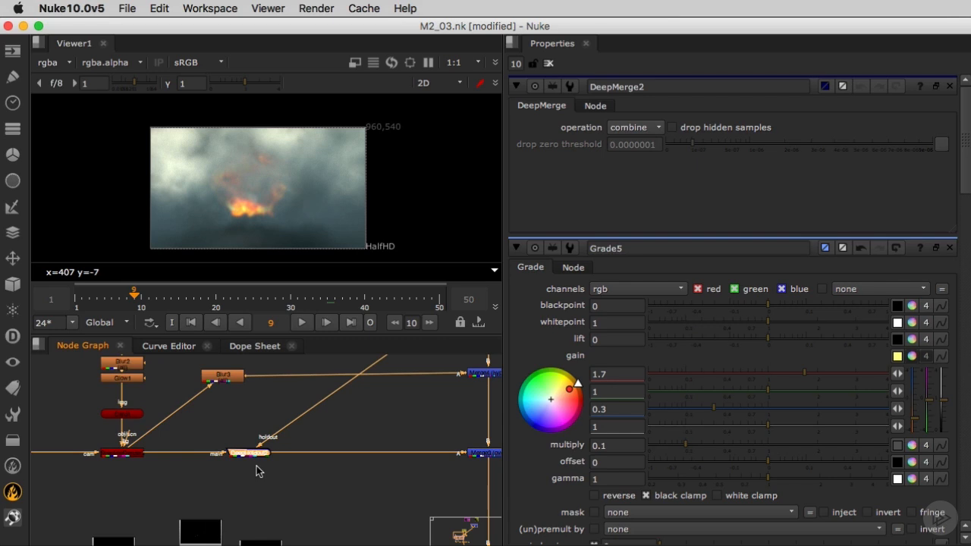
double_click(121, 453)
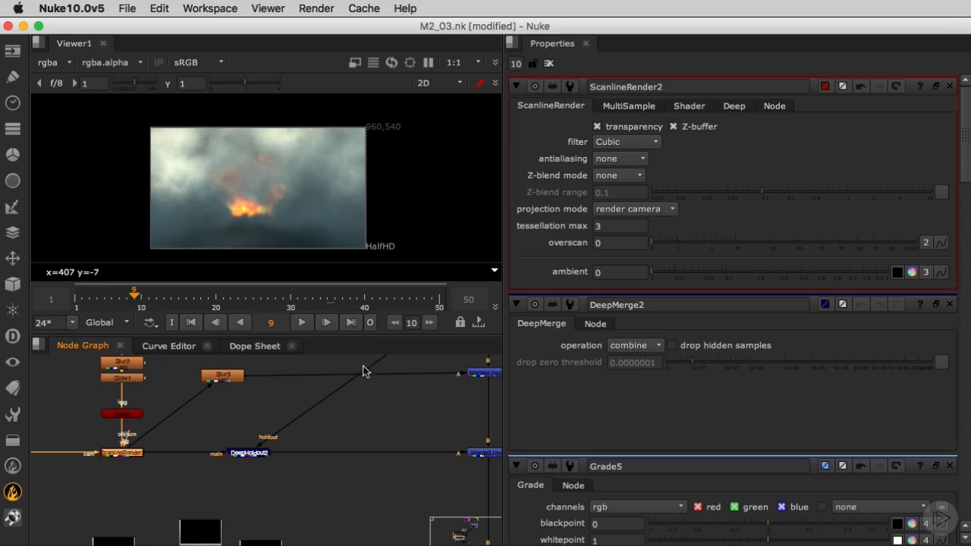
left_click(637, 106)
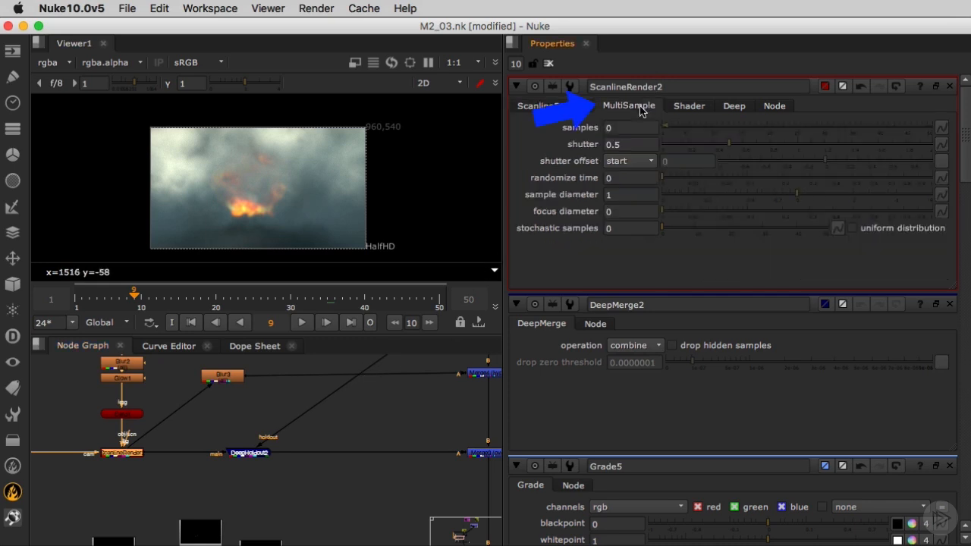
left_click(622, 127)
type("5")
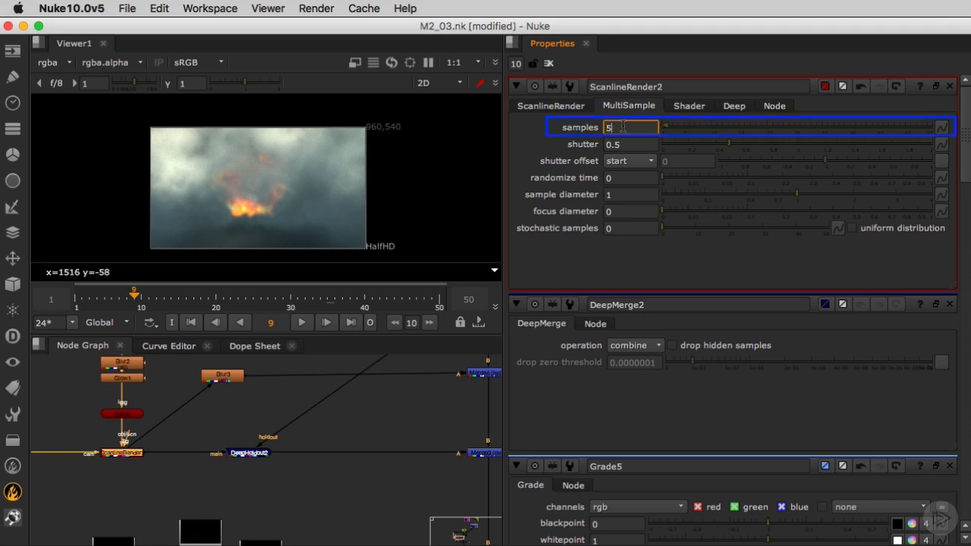
key("Return")
- Add a Write node directly after the explosion's DeepHoldout2
left_click(298, 476)
left_click(254, 458)
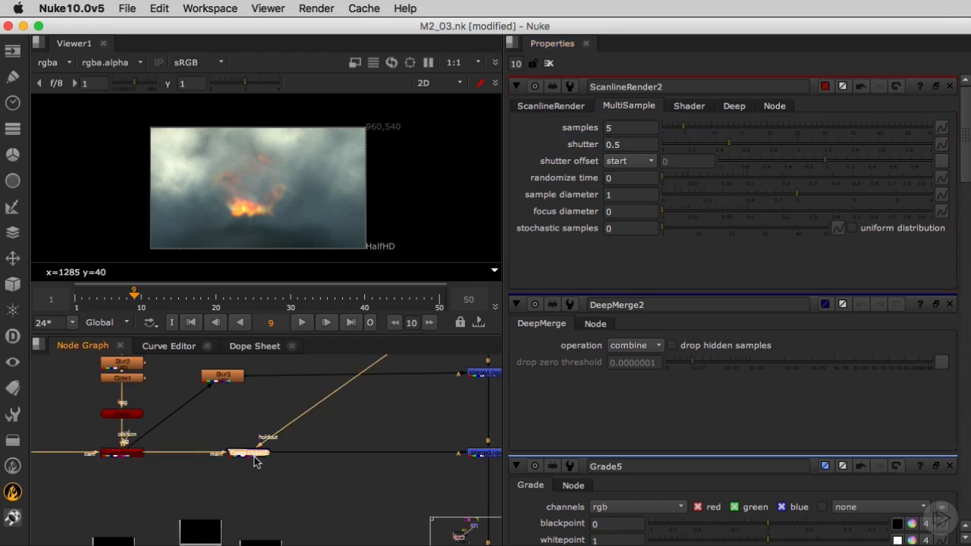
key("w")
left_click_drag(273, 484, 268, 478)
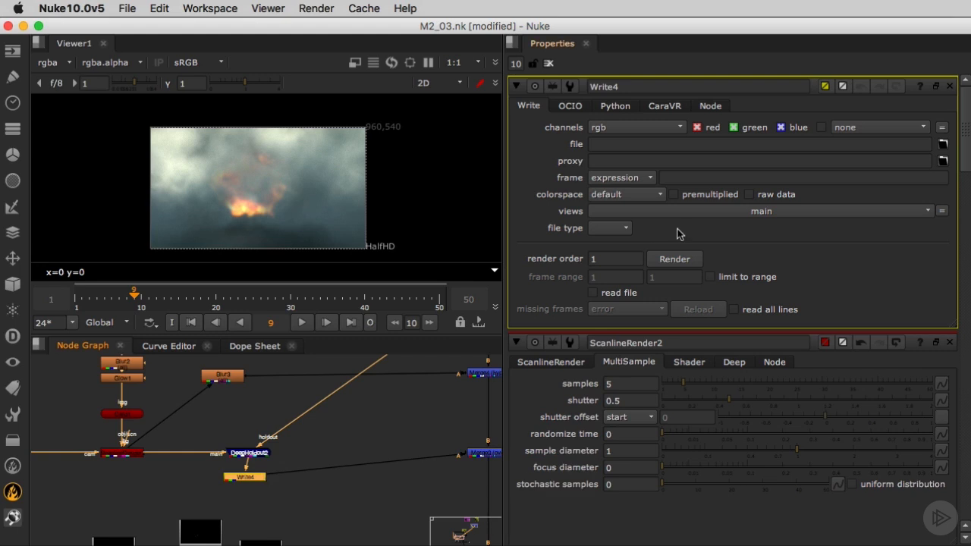
- Browse for the Write's output location and create a folder named explosion_prc inside Course_Material/Precomp
left_click(942, 145)
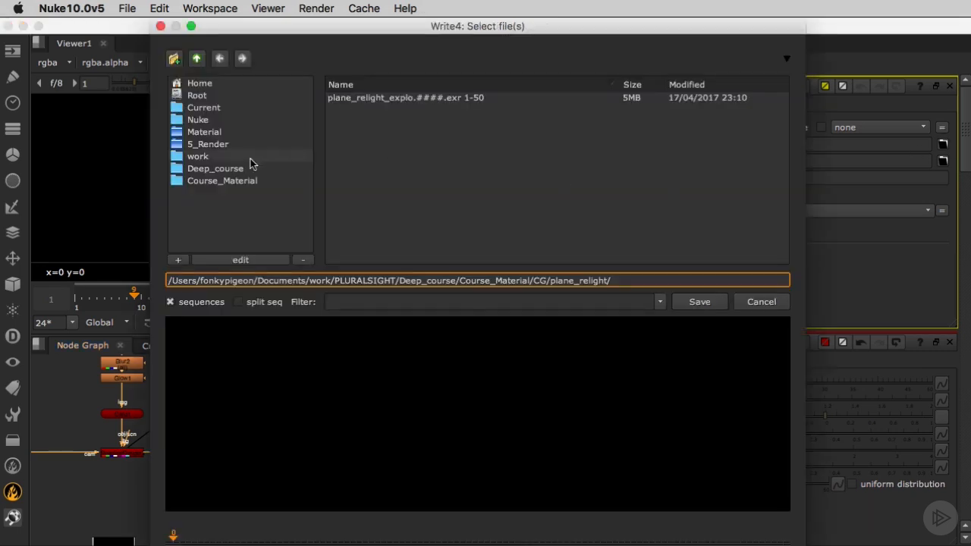
left_click(246, 181)
double_click(356, 107)
left_click(177, 60)
type("explosion_prc")
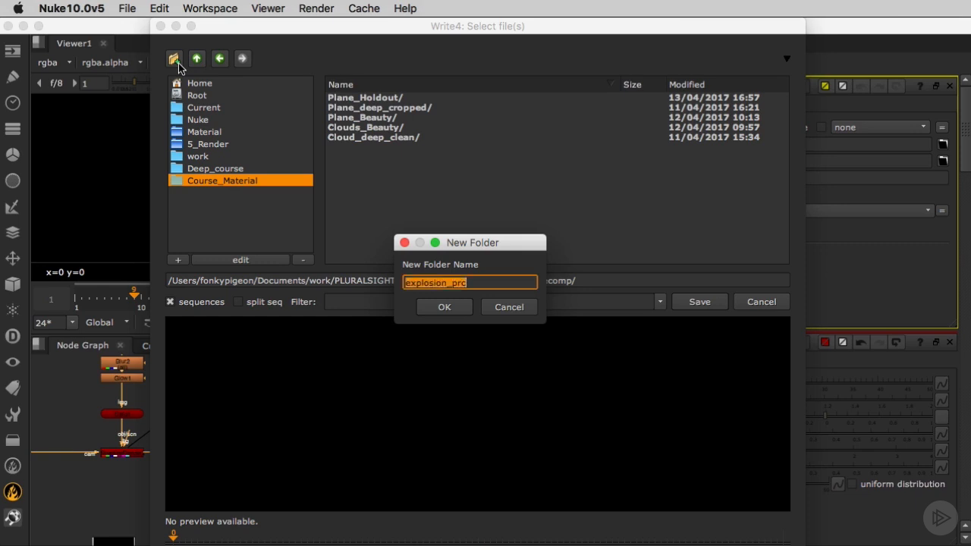
key("Return")
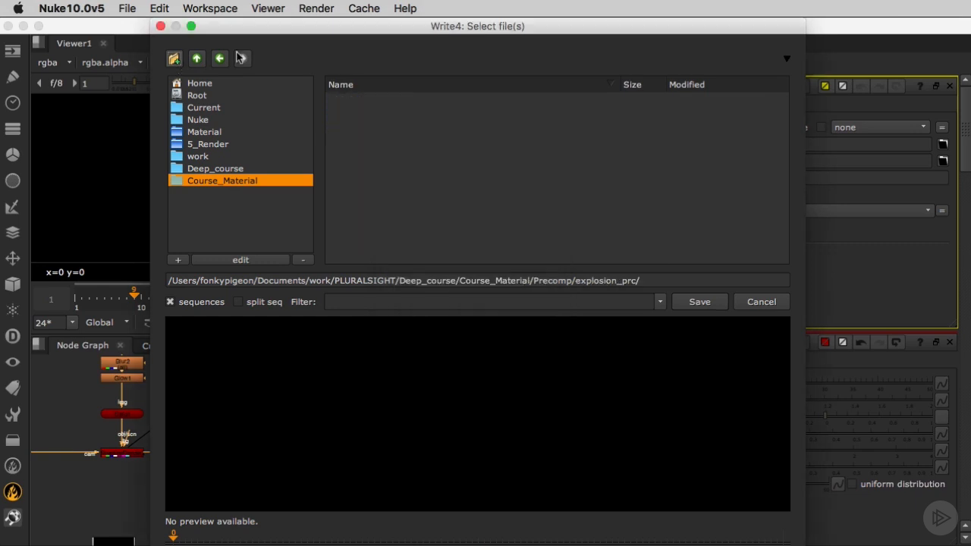
- Set the Write's output file to explosion_prc.###.exr in the explosion_prc folder
left_click(661, 274)
type("explosion_prc")
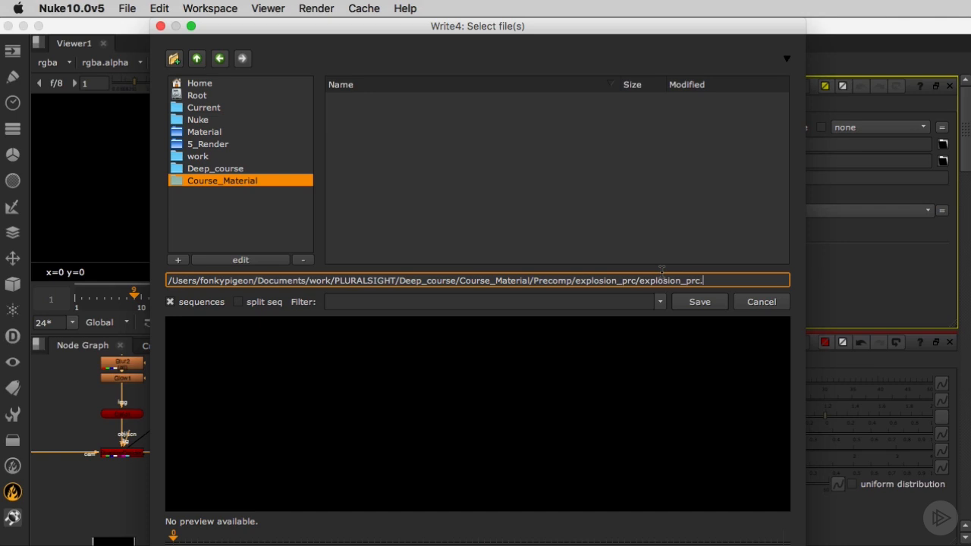
type(".###.exr")
key("Return")
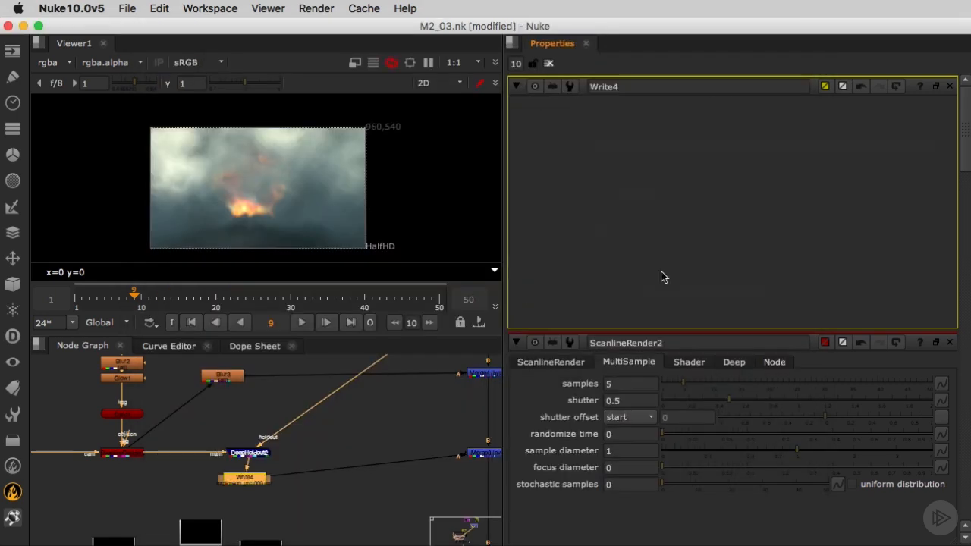
- Set the Write's channels to rgba and render frames 1-50 of the explosion precomp
left_click(646, 129)
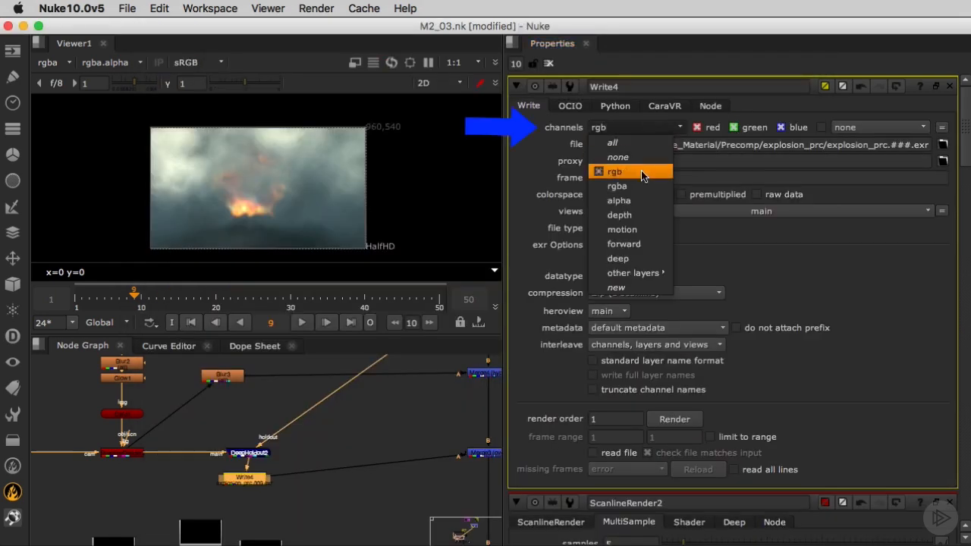
left_click(630, 188)
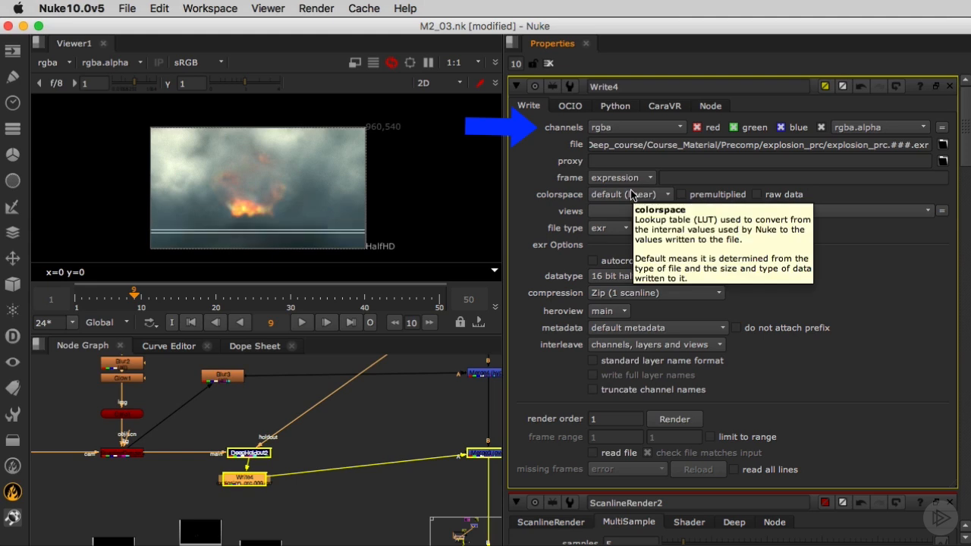
left_click(673, 423)
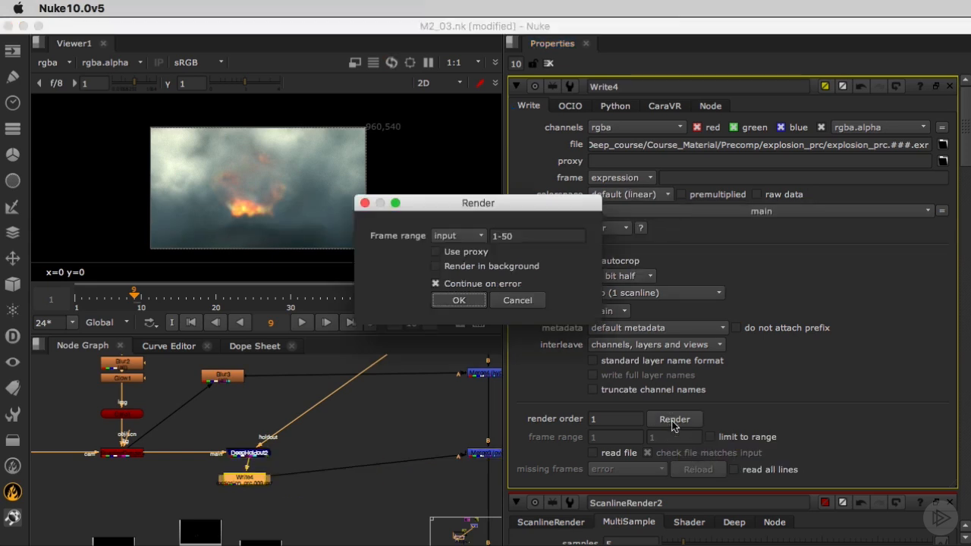
left_click(460, 300)
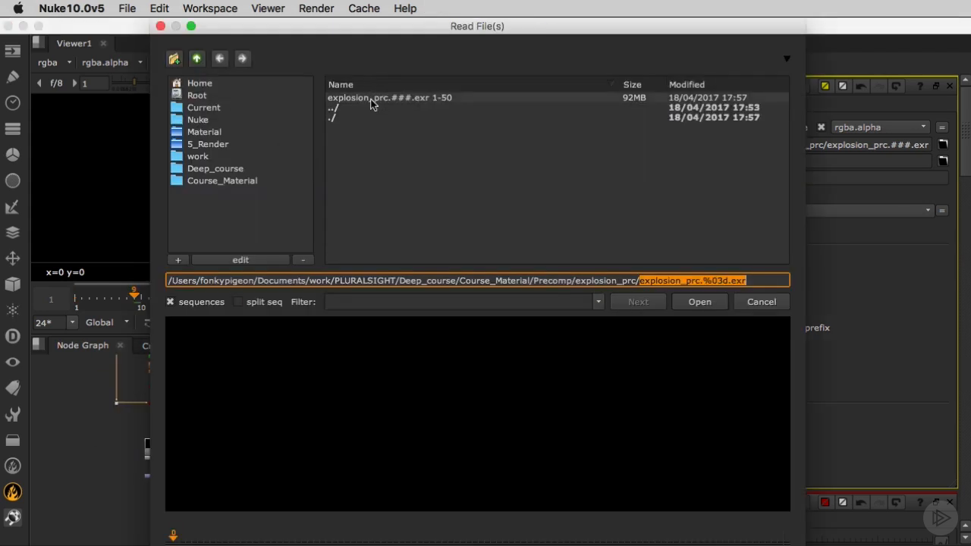
- Load the rendered explosion_prc.###.exr sequence in a Read node and feed it into the explosion's Merge in place of the live branch
key("Return")
left_click_drag(214, 409, 267, 387)
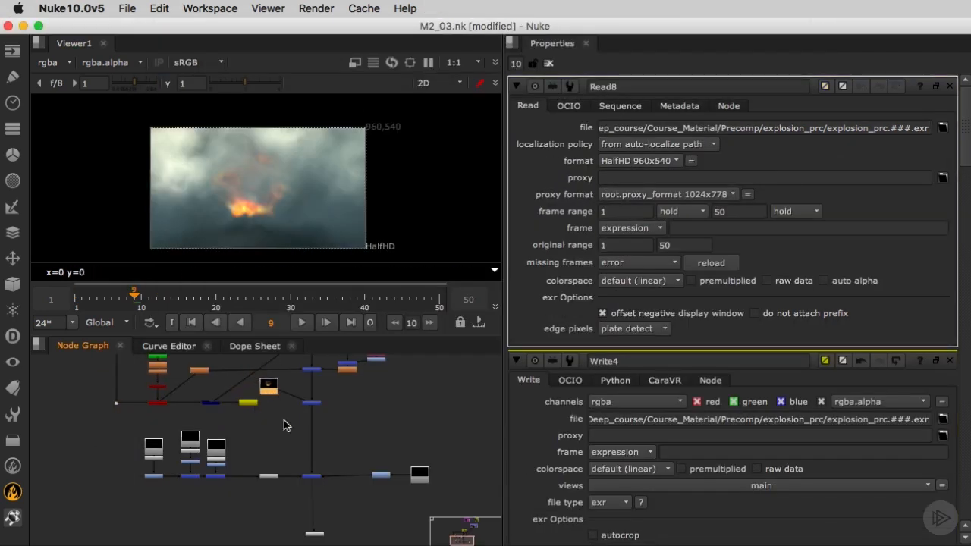
- View the composite from the Merge at the bottom of the main branch and play back the sequence
left_click(314, 477)
key("1")
left_click(301, 323)
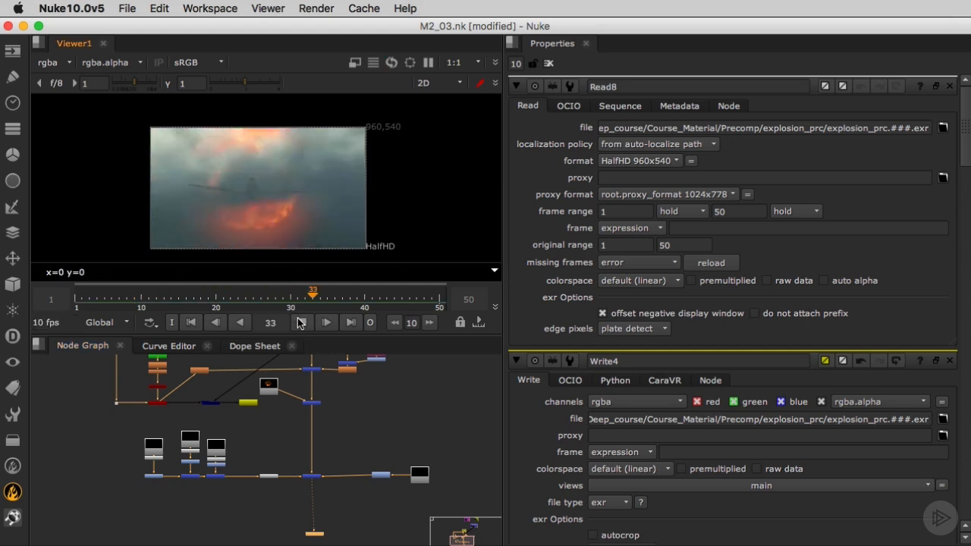